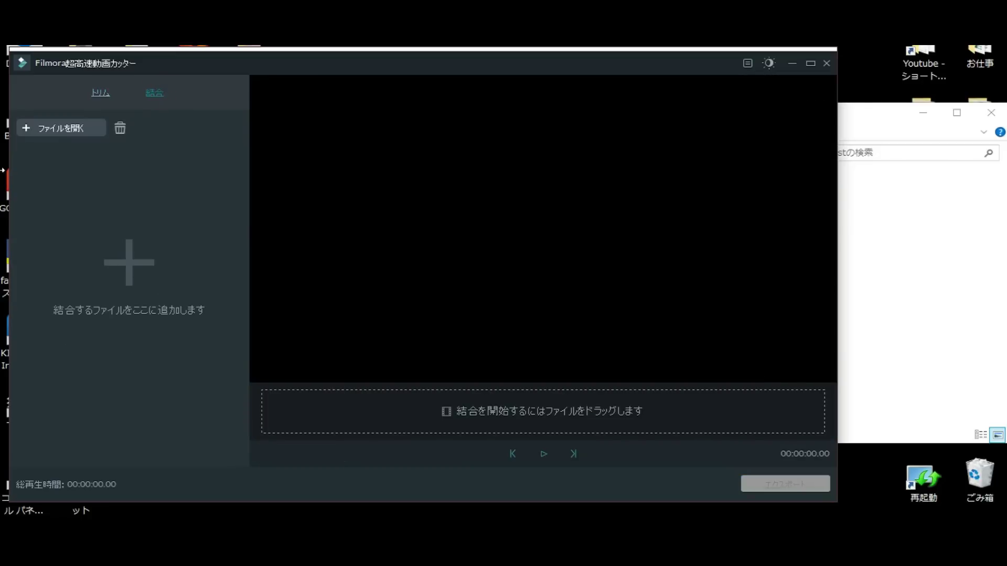
Add 京都旅行2016.12-1.mp4 and 京都旅行2016.12-2.mp4 from the test folder to the list of files to merge.
click(967, 270)
drag(819, 187, 599, 241)
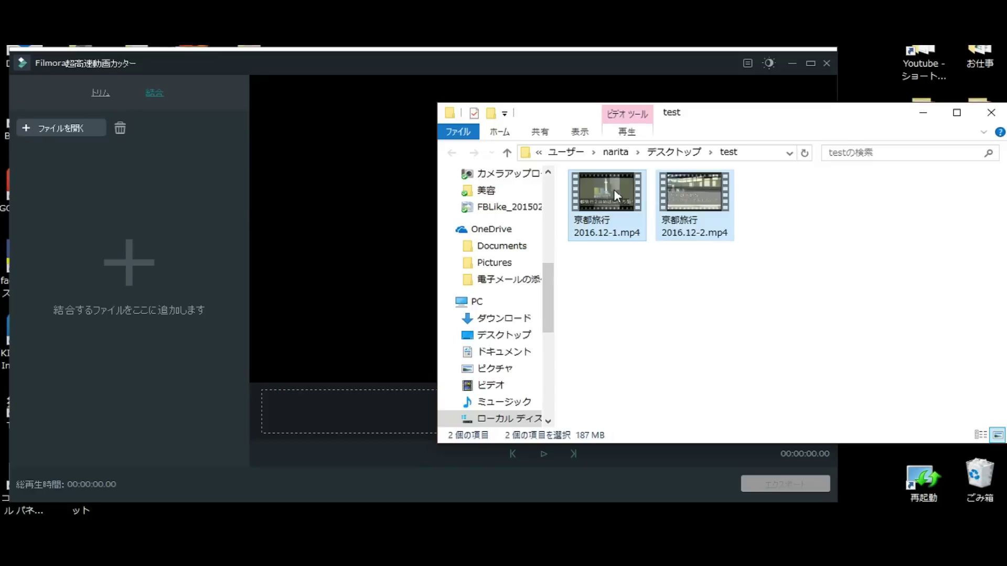
click(782, 200)
drag(782, 200, 619, 262)
drag(635, 186, 115, 266)
drag(625, 194, 120, 261)
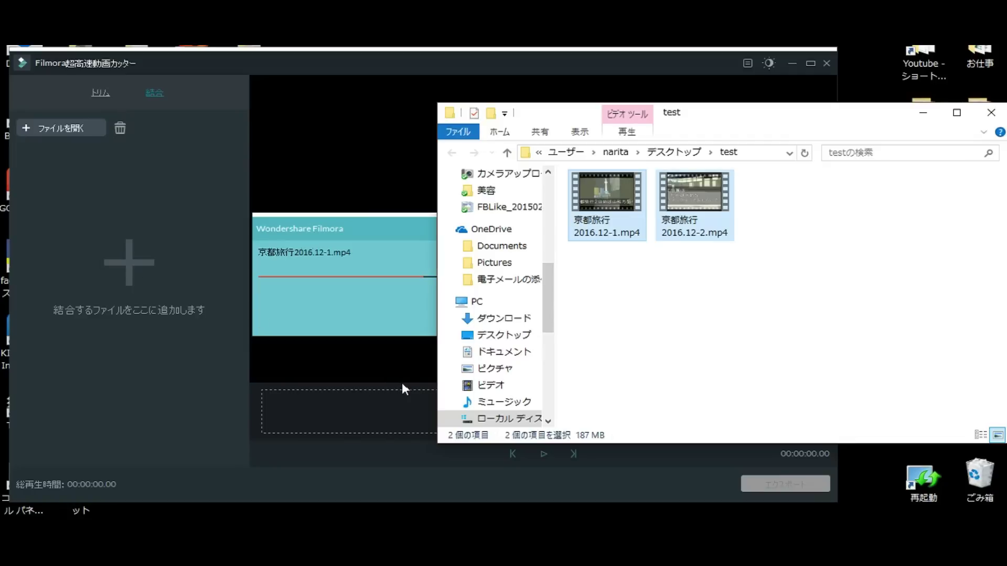
click(185, 357)
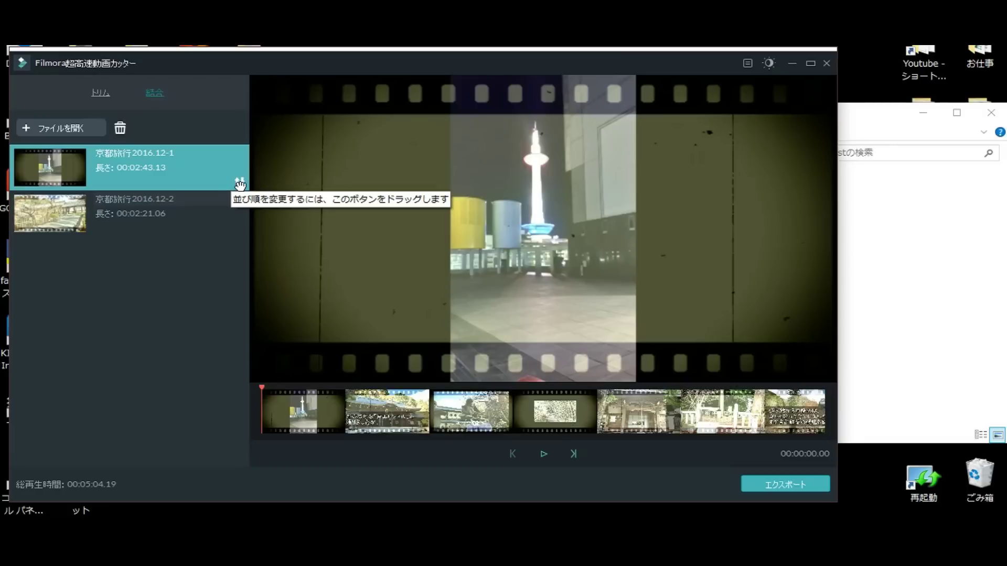
Swap the order of the two clips in the merge list and put them back in their original order.
drag(241, 183, 236, 264)
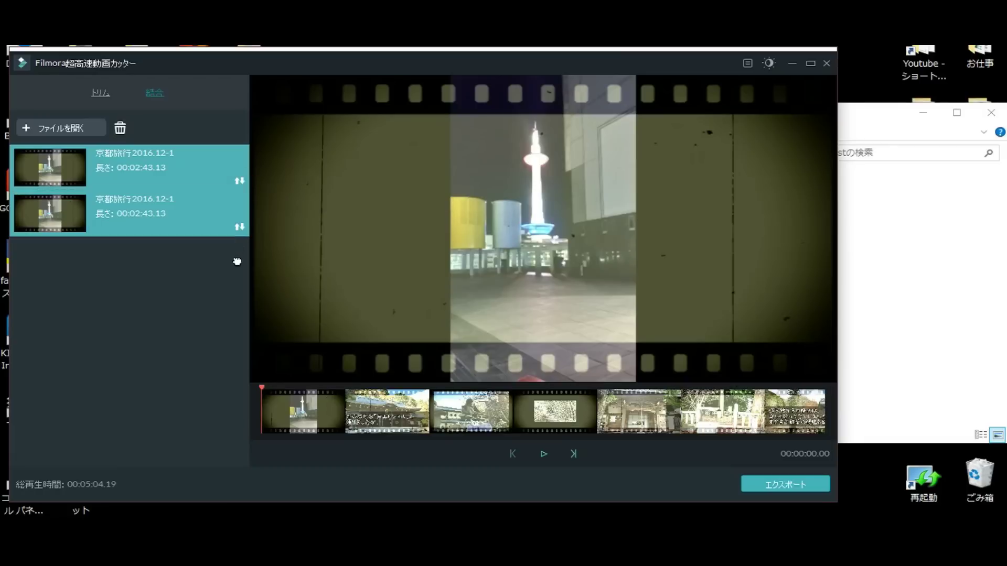
click(247, 182)
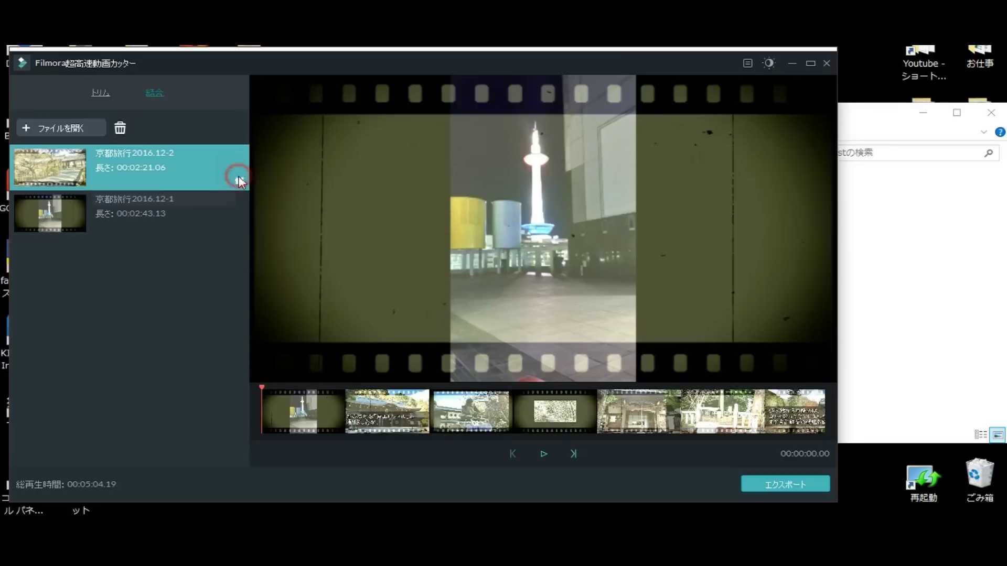
drag(246, 182, 242, 277)
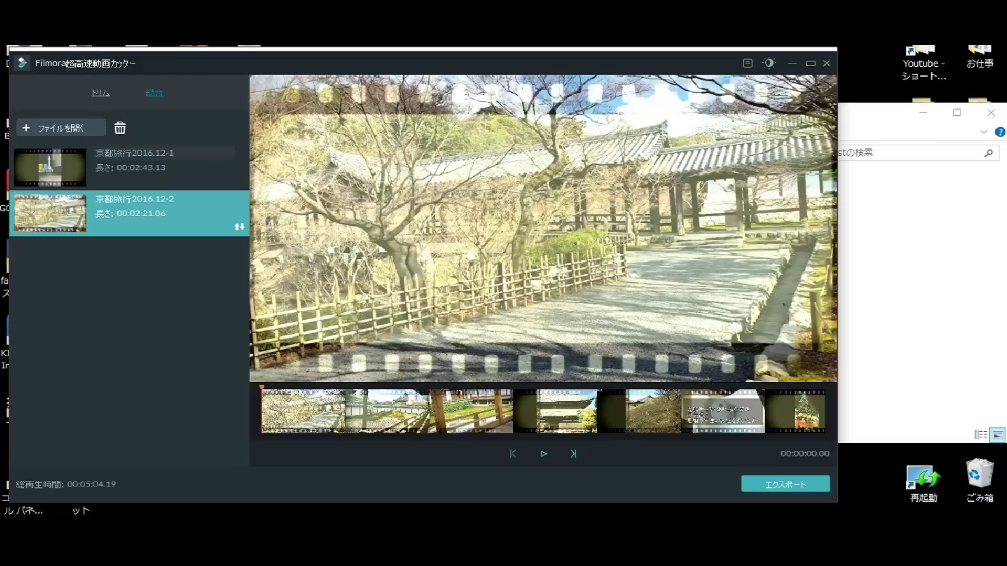
Export the merged video under the name 京都旅行test to the test folder on the desktop.
click(786, 485)
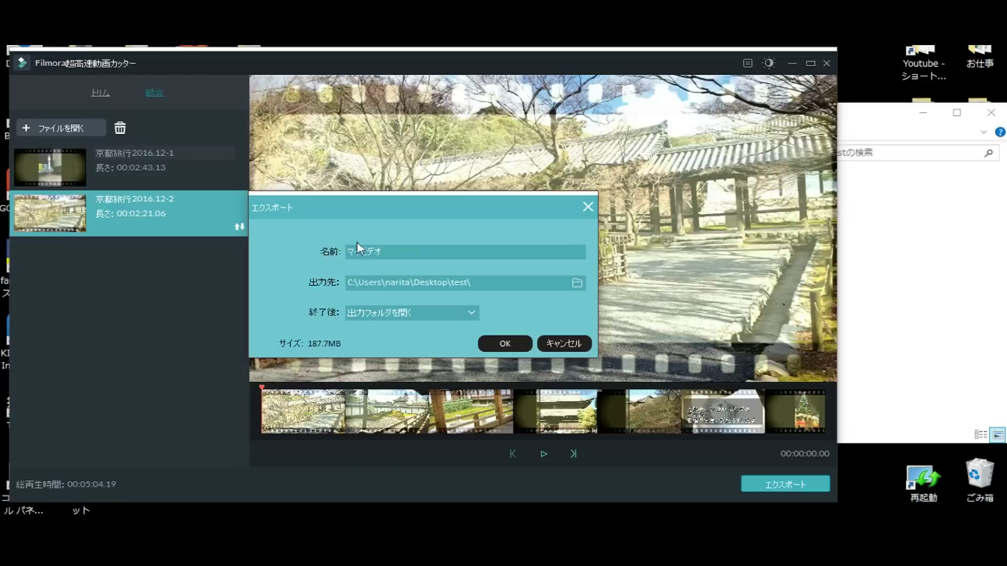
double_click(396, 252)
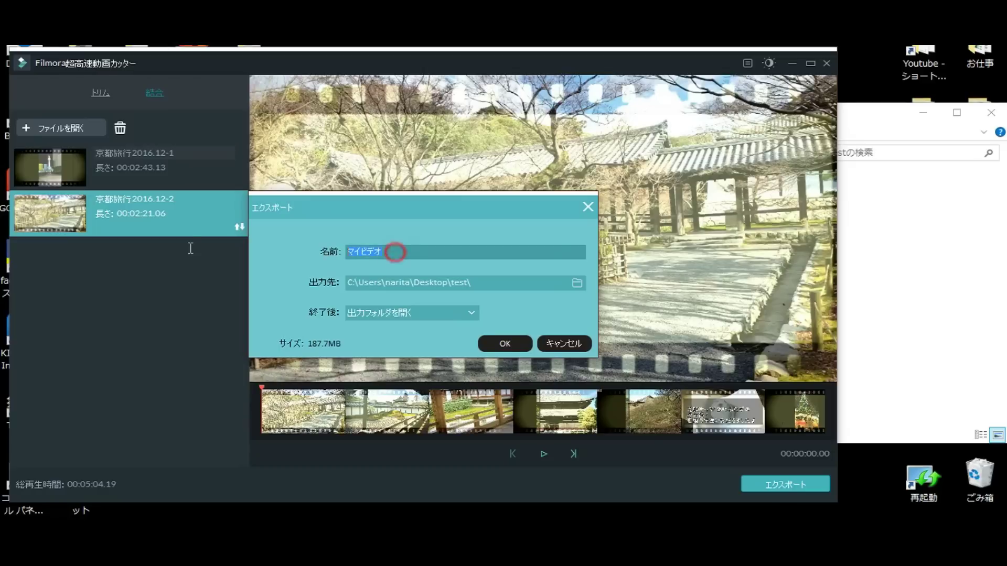
text(kyou)
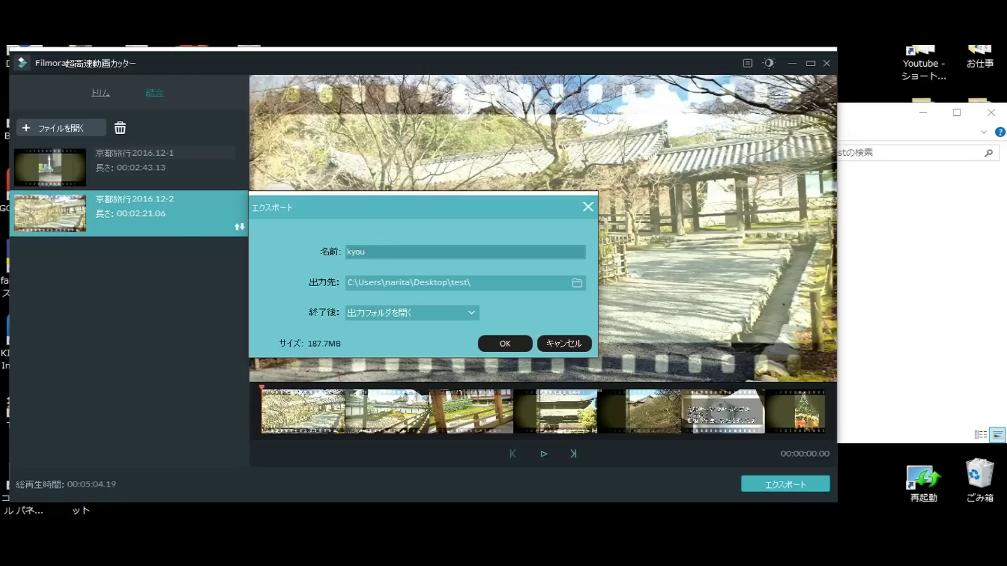
key(BackSpace)
key(BackSpace)
key(BackSpace)
key(BackSpace)
text(きょうとr)
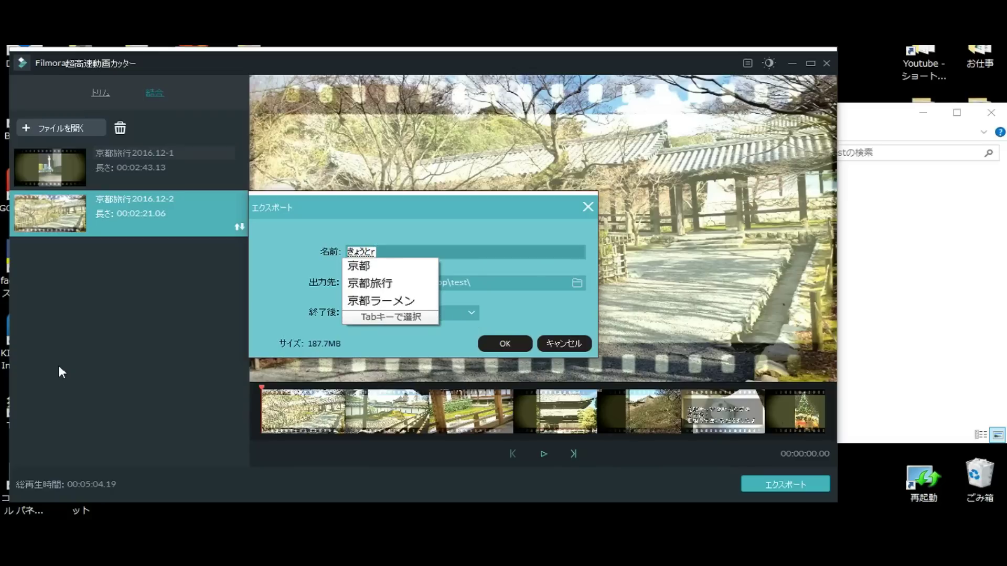
key(Tab)
key(Return)
text(test)
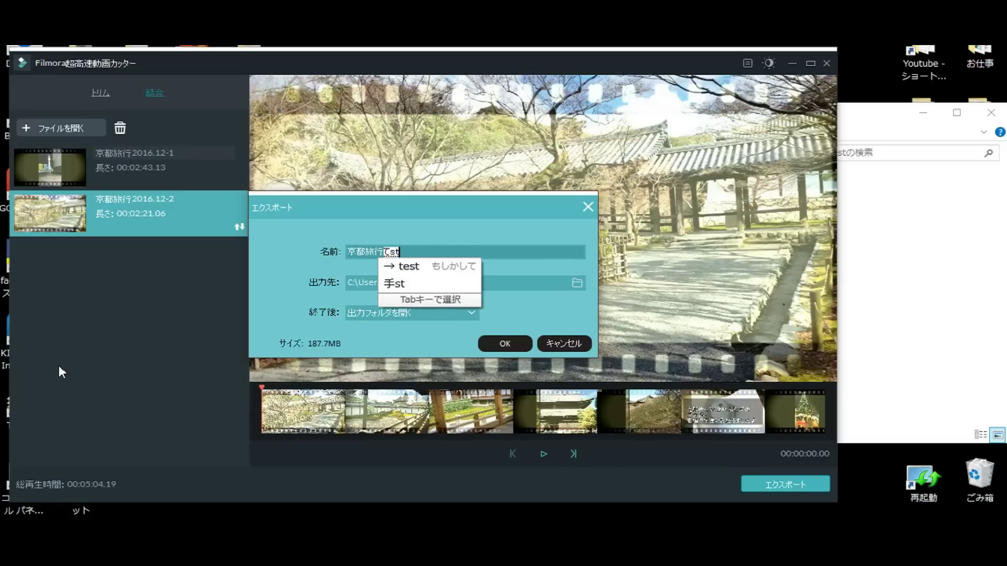
key(Return)
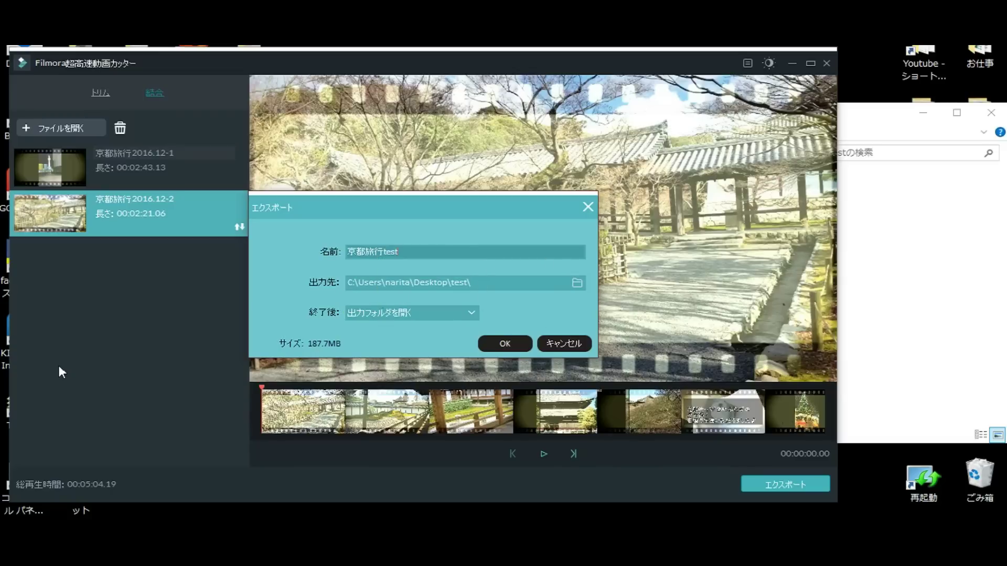
click(505, 344)
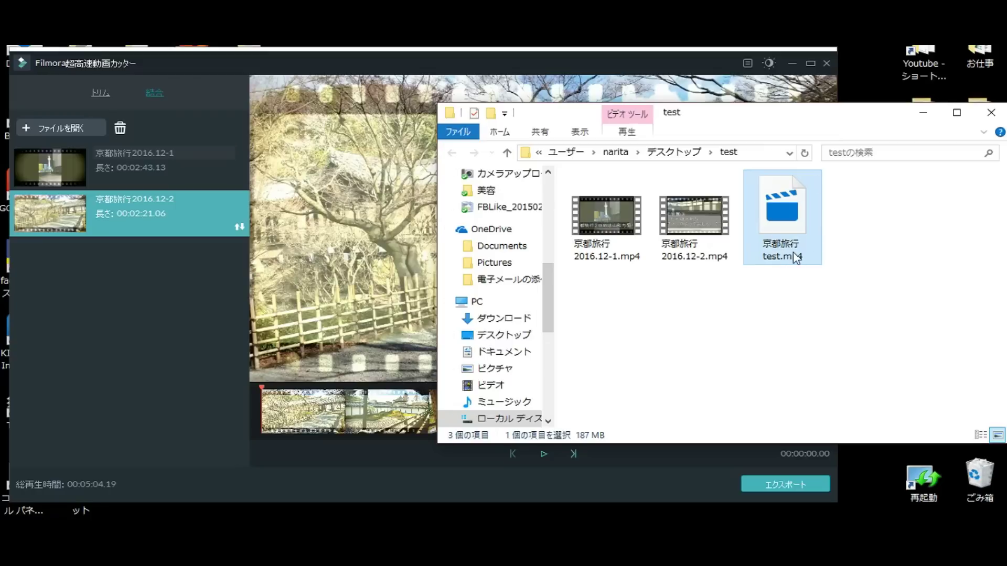
mouse_move(782, 257)
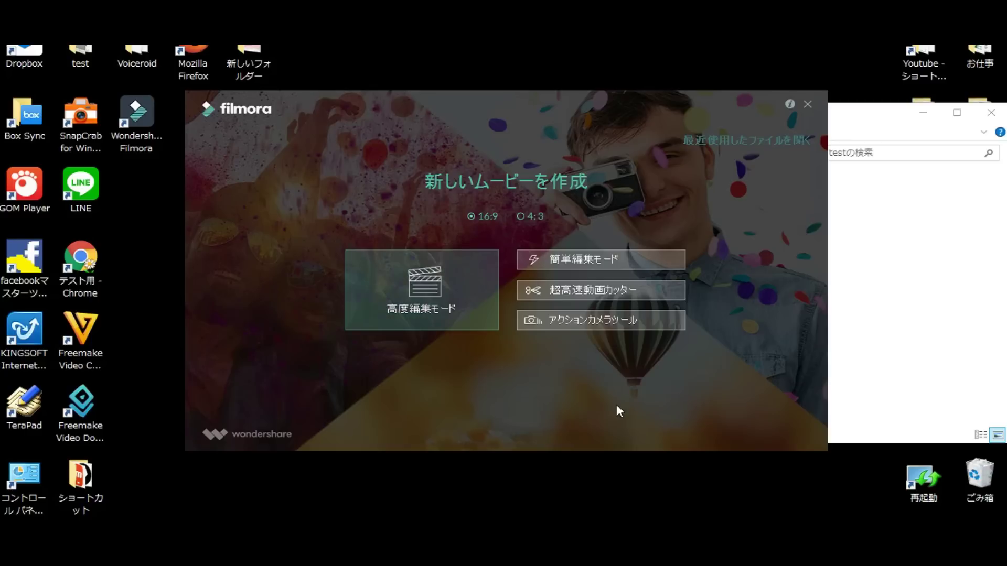
Open the Action Camera Tool and import 京都旅行2016.12.mp4 from the up用動画 folder.
click(615, 321)
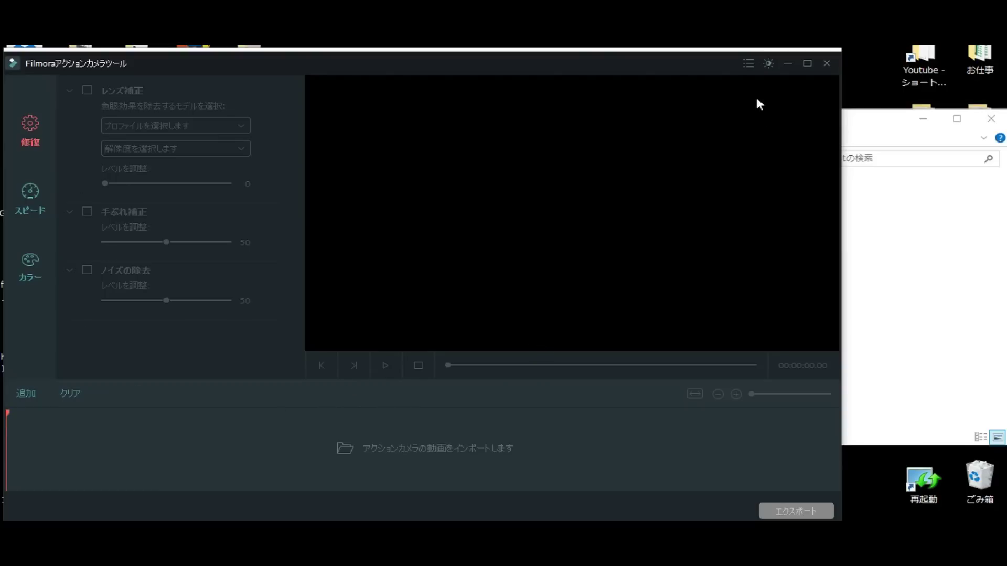
click(881, 352)
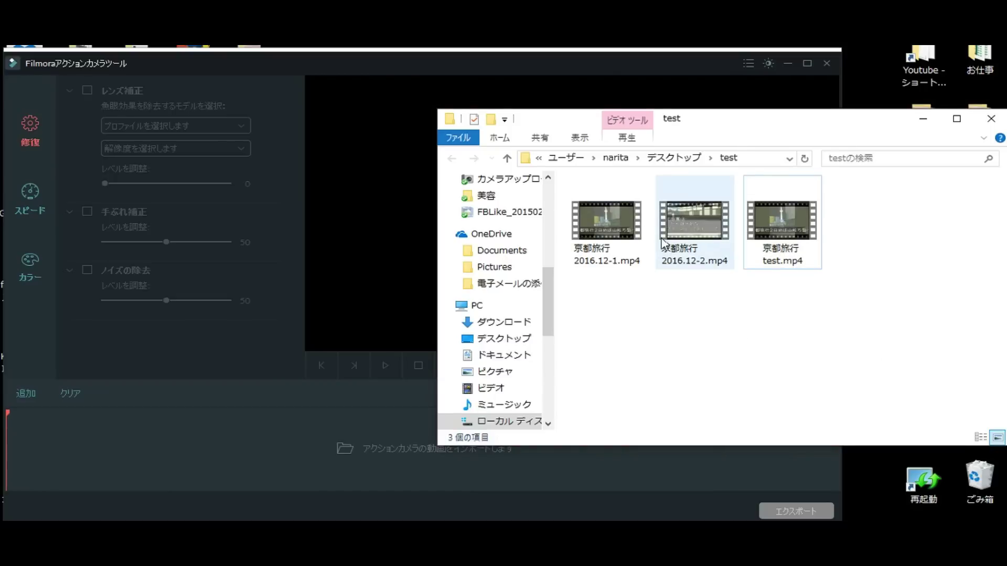
click(290, 465)
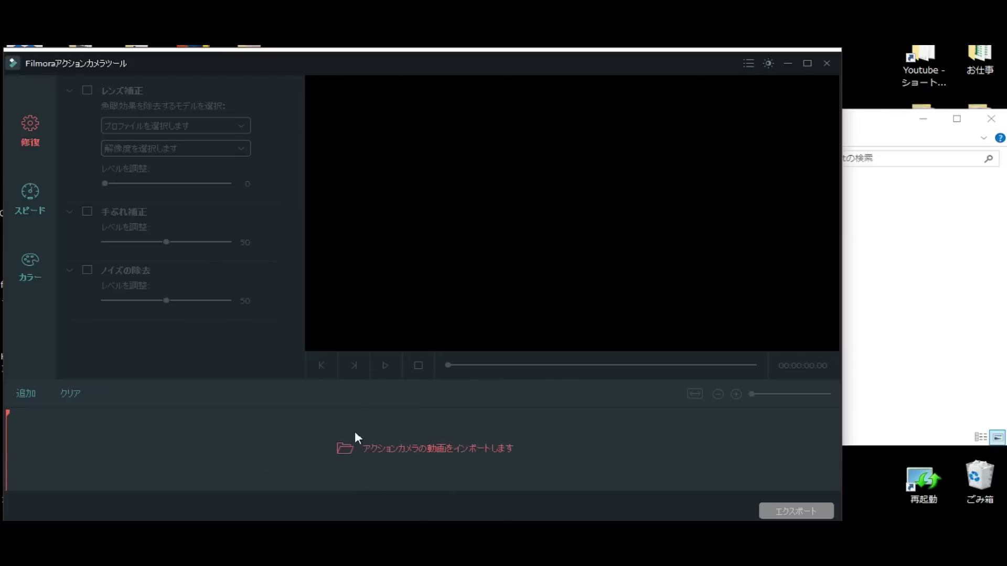
click(899, 233)
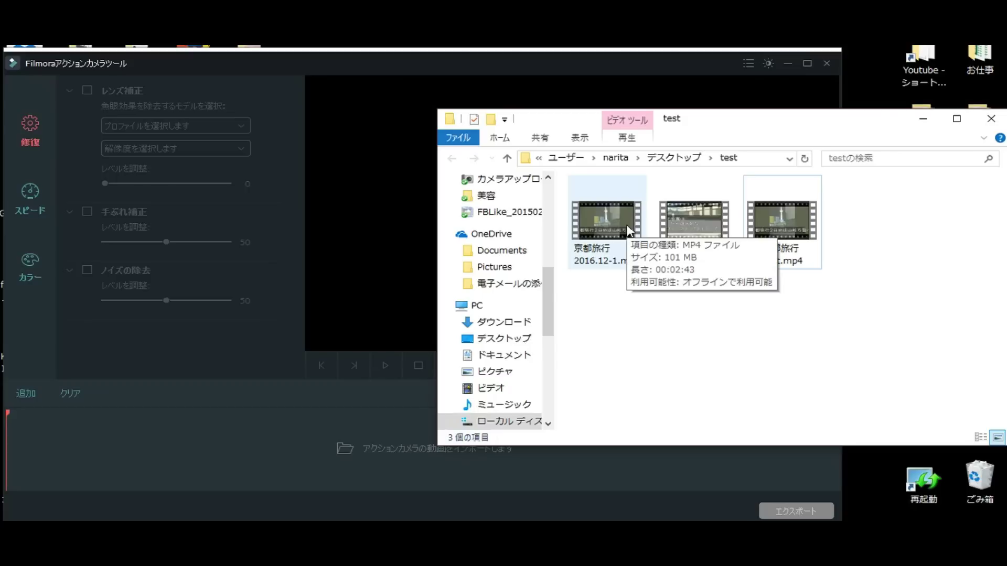
click(603, 262)
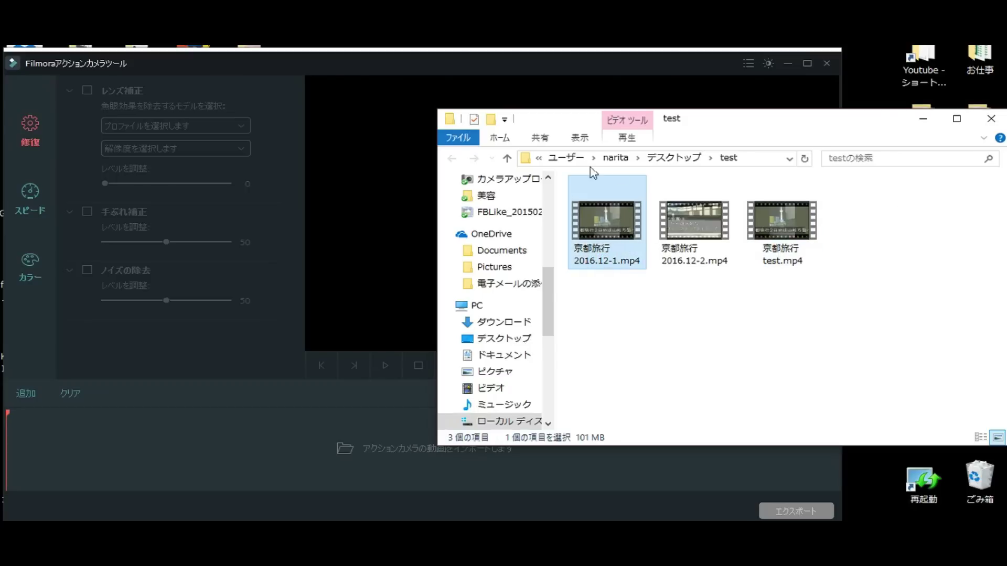
click(991, 119)
click(659, 188)
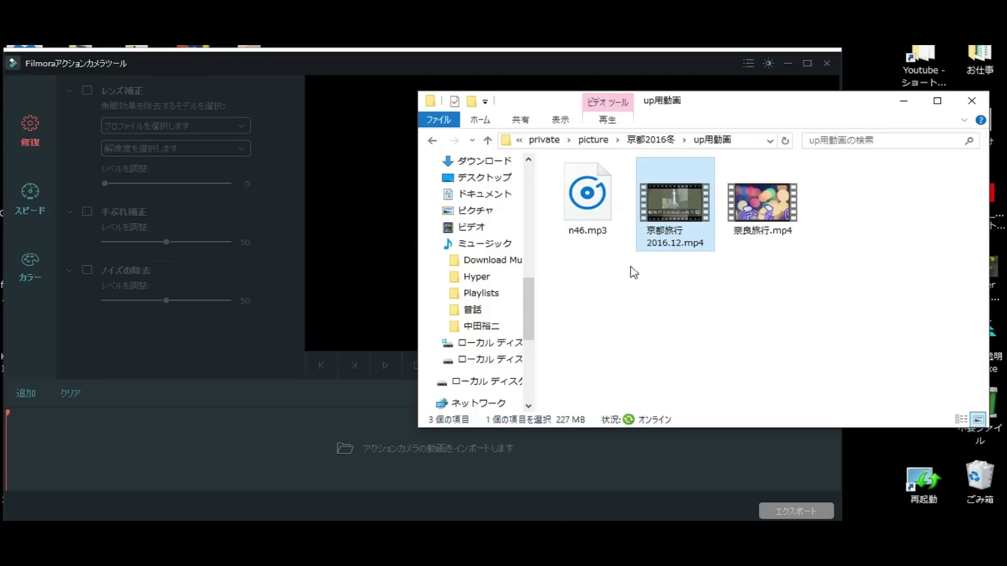
drag(659, 183, 250, 464)
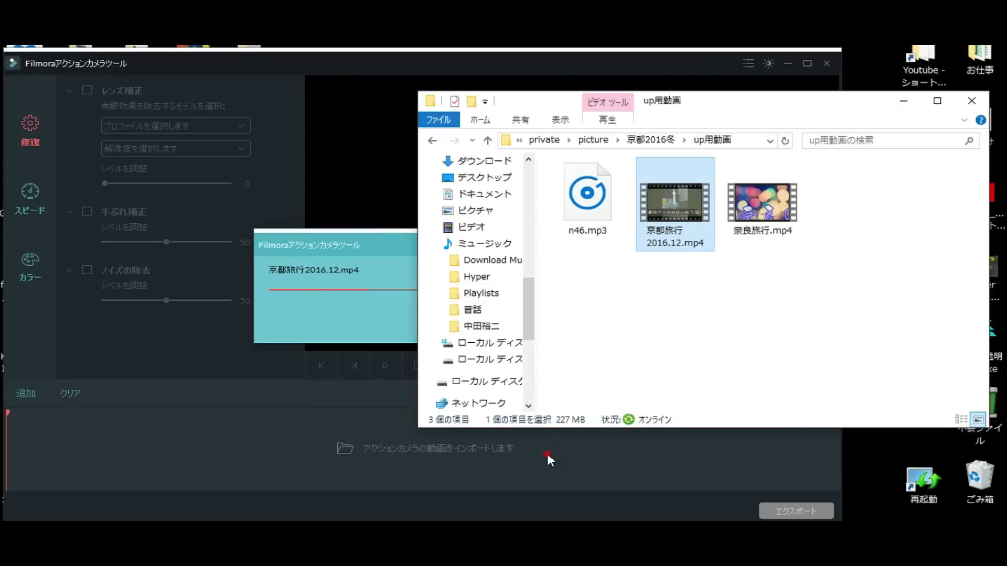
click(546, 454)
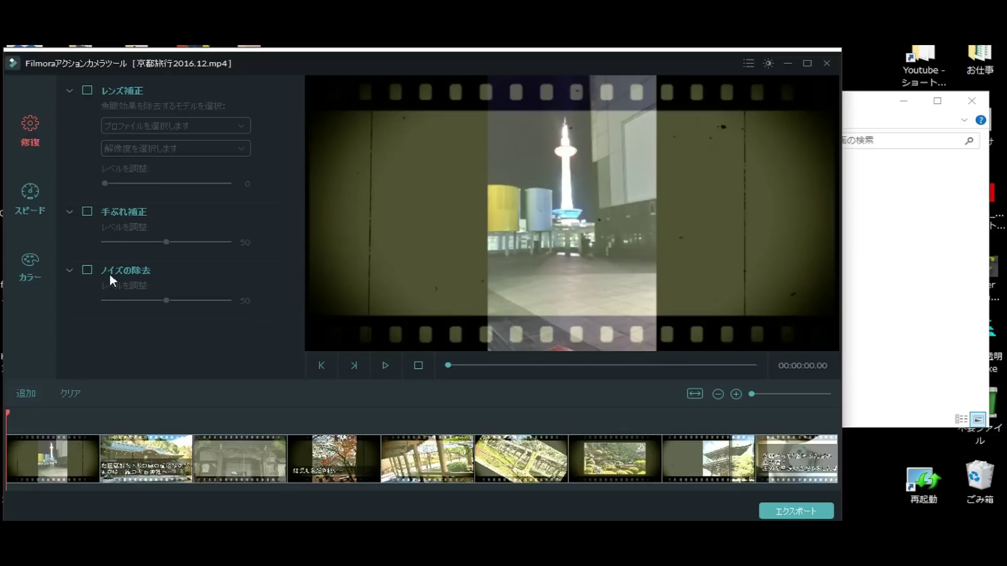
Enable lens correction for the clip with the GoPro Hero 5 Black profile and the 4K Wide resolution.
click(87, 90)
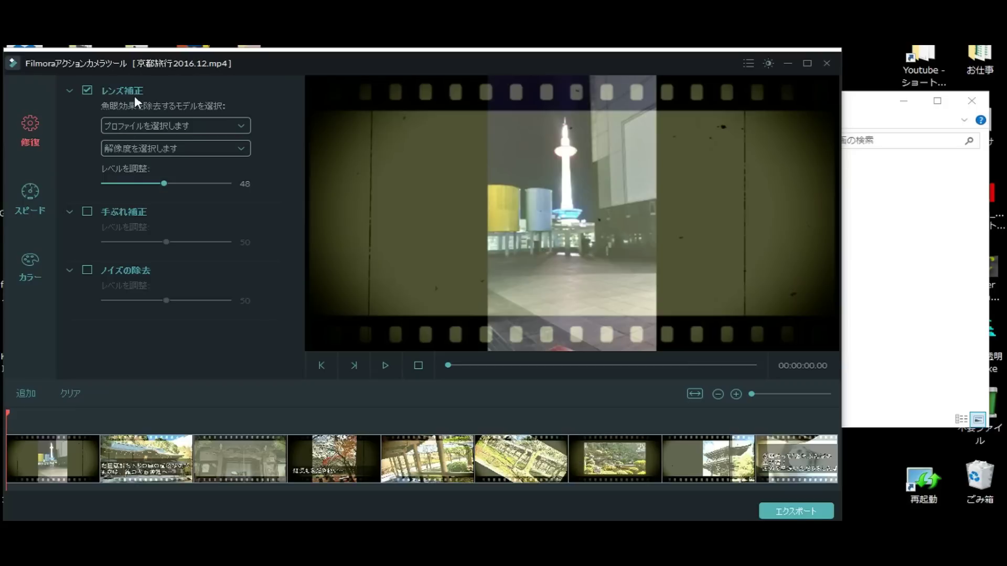
click(228, 130)
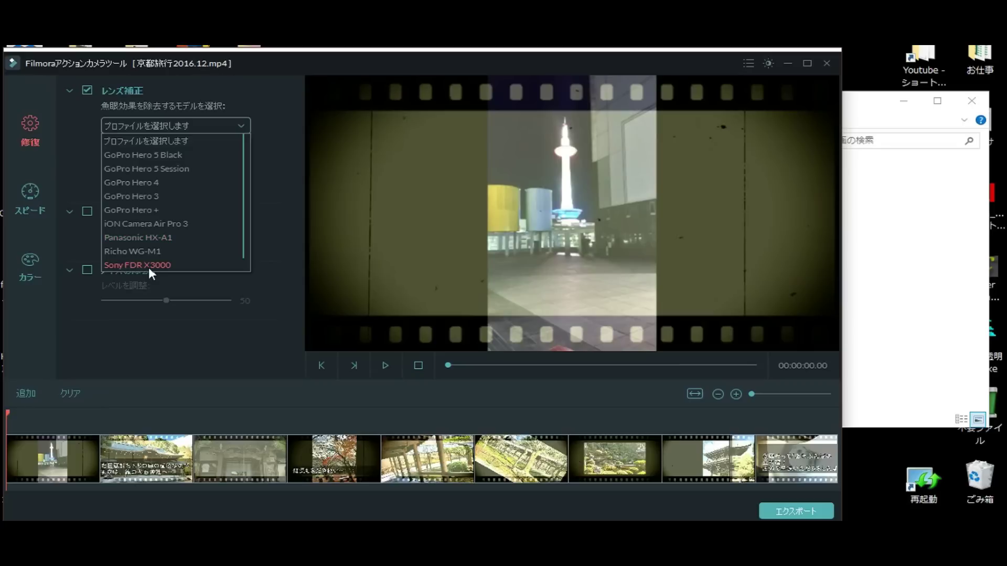
click(159, 158)
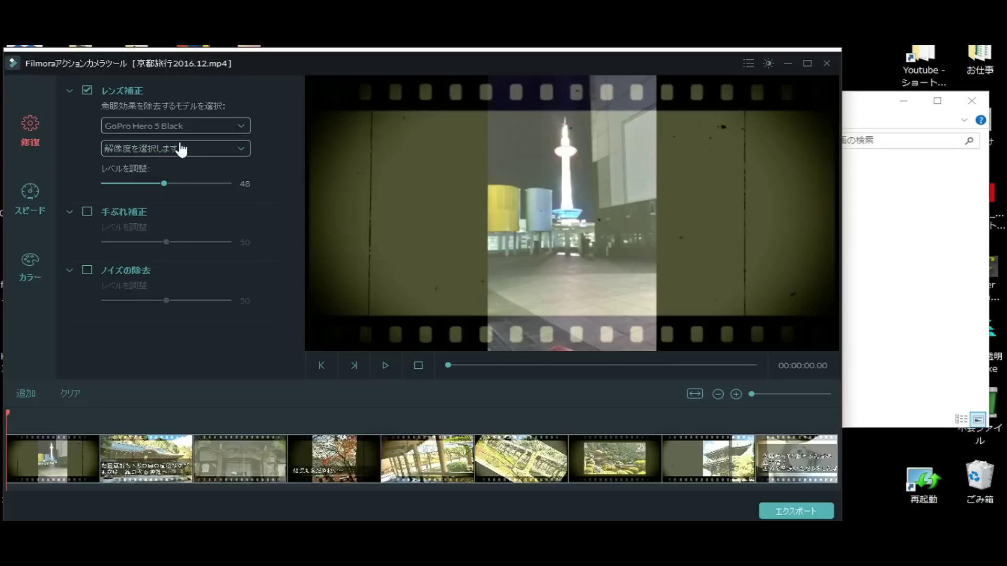
click(179, 152)
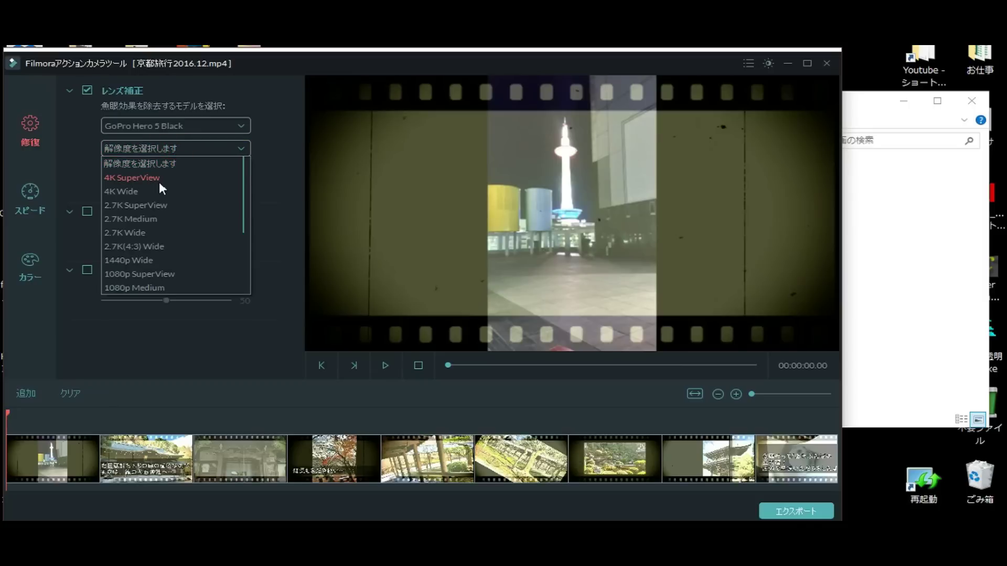
click(131, 195)
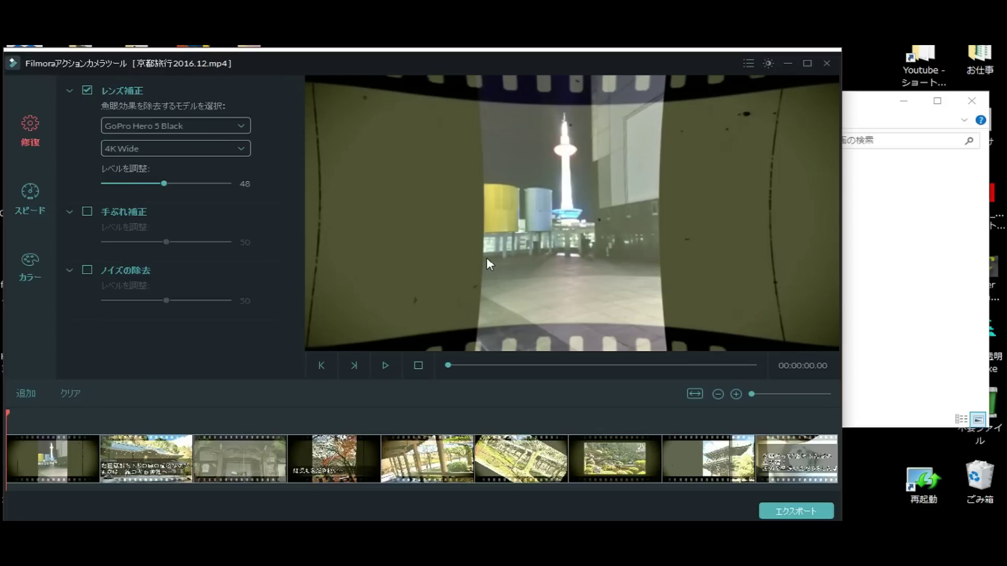
Try lens correction levels of 96 and 11, and turn lens correction off.
drag(164, 184, 226, 183)
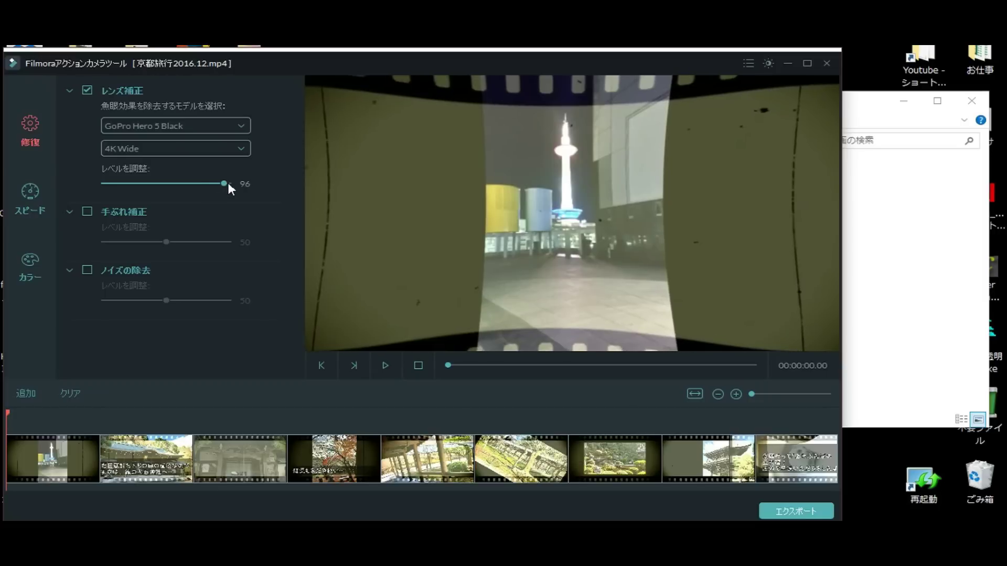
mouse_move(129, 184)
mouse_down()
mouse_move(87, 188)
mouse_move(266, 192)
mouse_move(118, 195)
mouse_up()
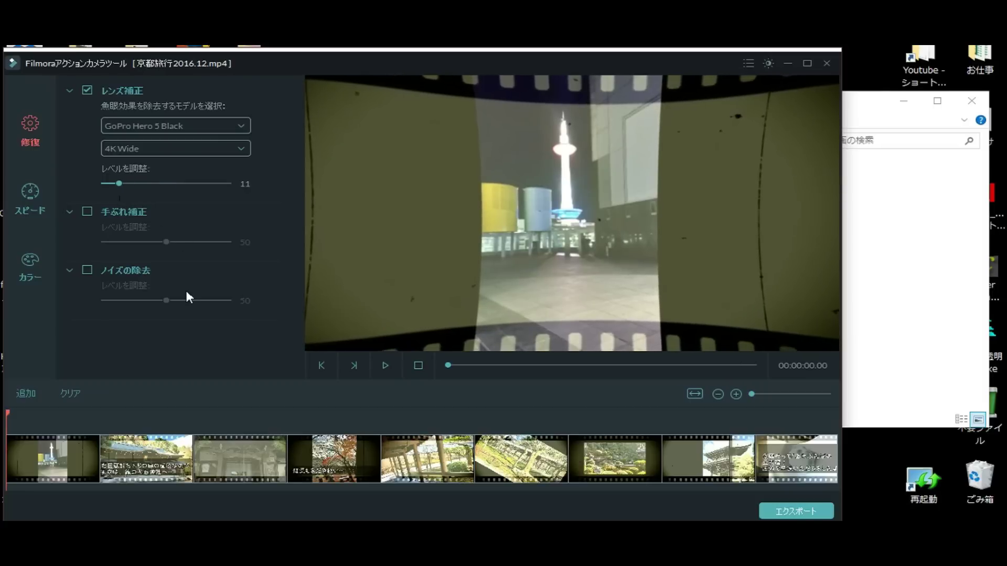
click(87, 91)
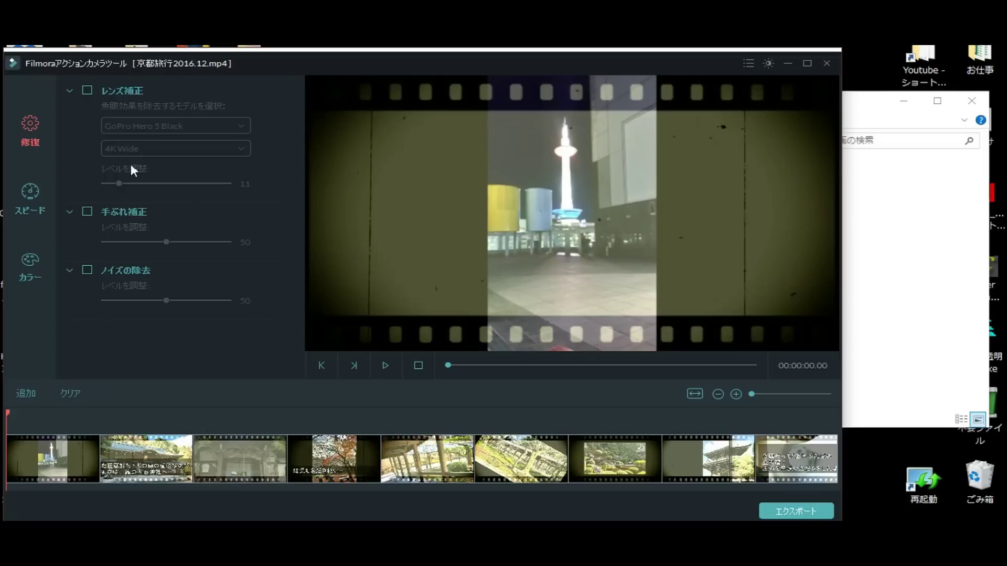
Enable image stabilization at level 46 and play the clip to preview the effect.
click(87, 212)
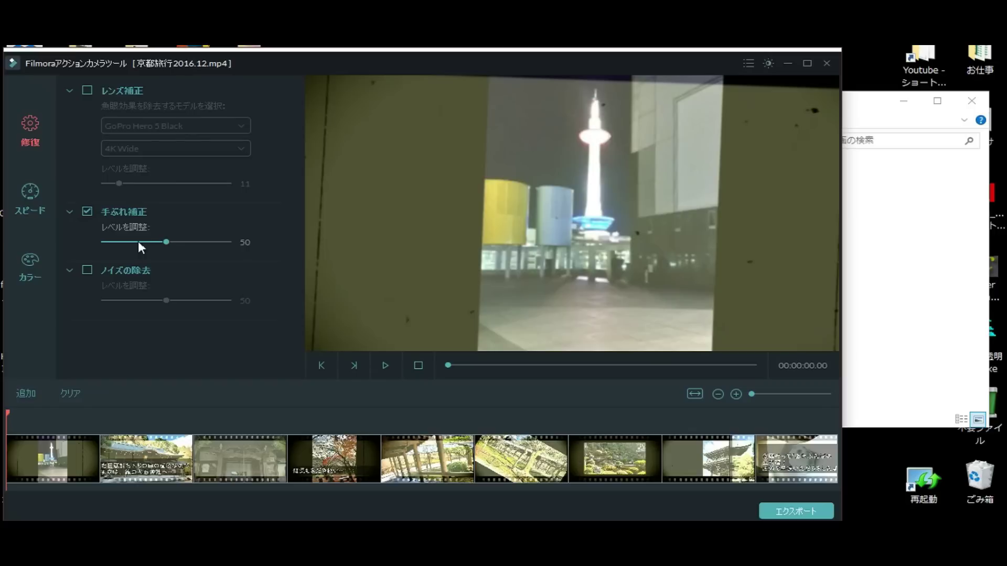
mouse_move(167, 242)
mouse_down()
mouse_move(118, 246)
mouse_move(215, 250)
mouse_move(162, 251)
mouse_up()
click(386, 366)
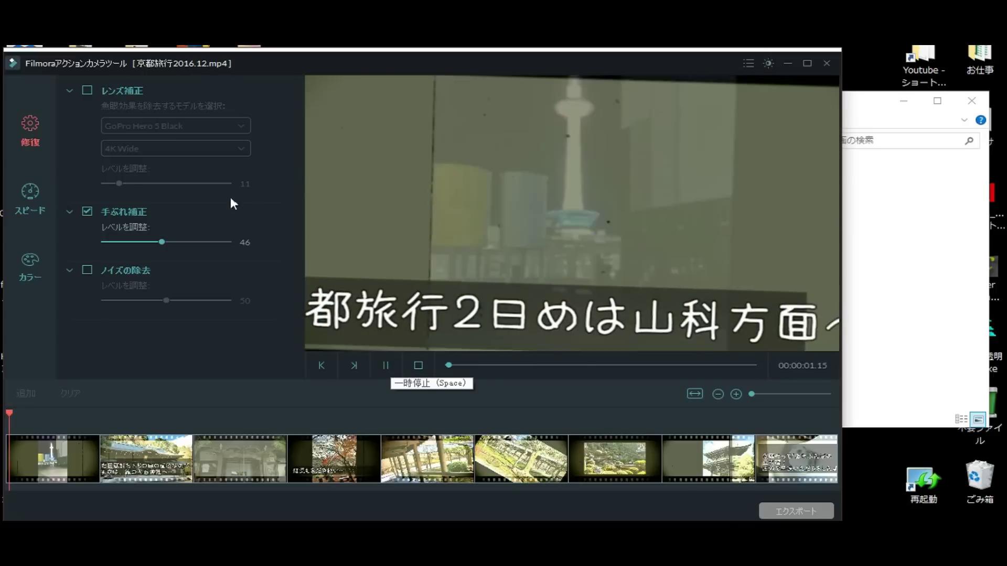
Try stabilization levels 21 and 99 during playback, and set the level to 11.
click(159, 242)
drag(159, 242, 132, 245)
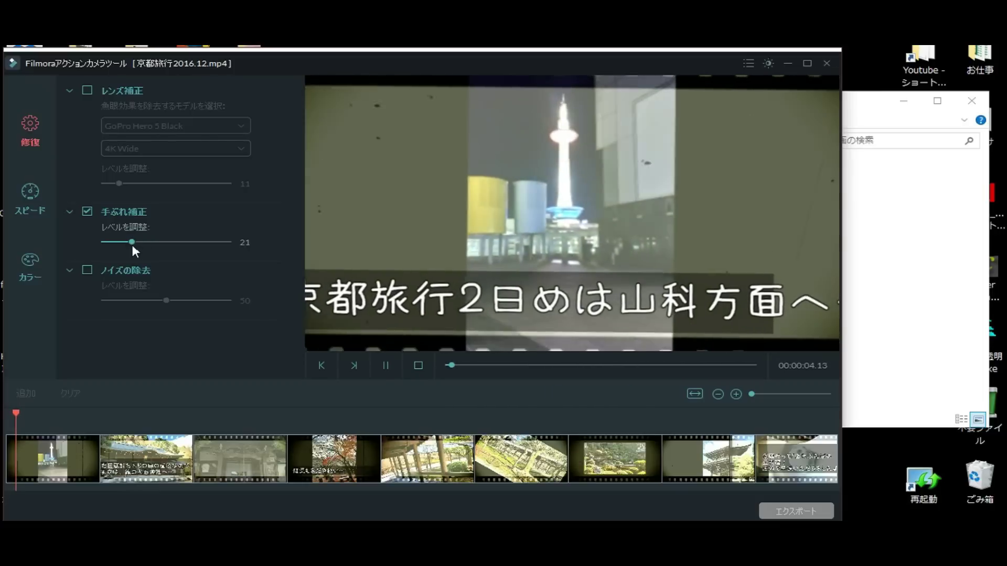
drag(132, 243, 227, 247)
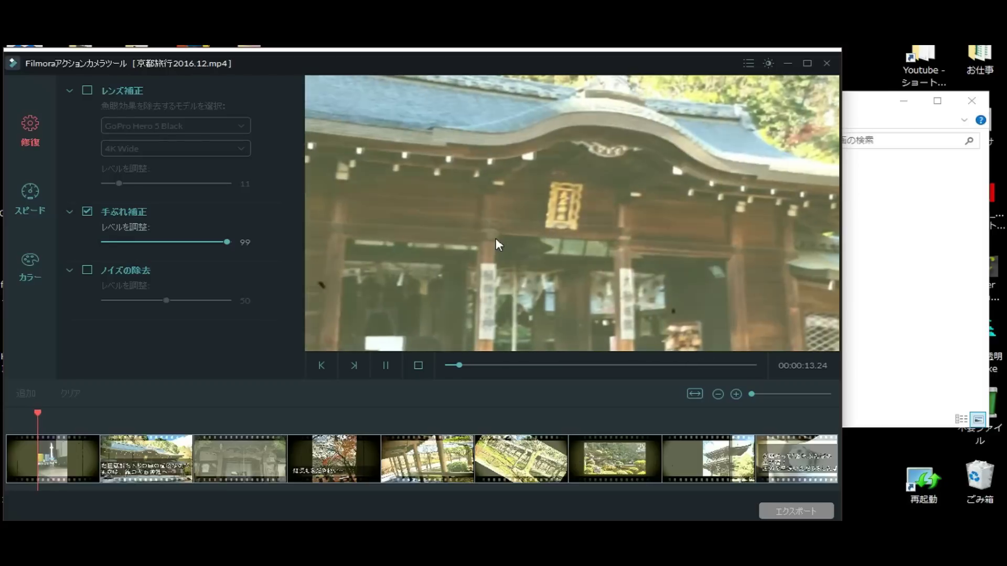
drag(231, 241, 118, 246)
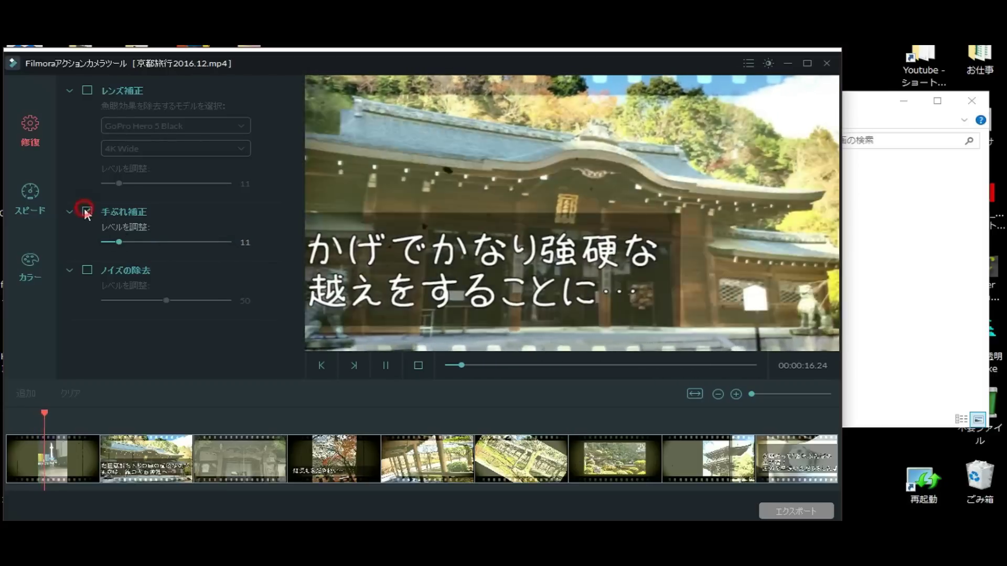
Turn off image stabilization for the clip and pause playback.
click(89, 212)
click(385, 366)
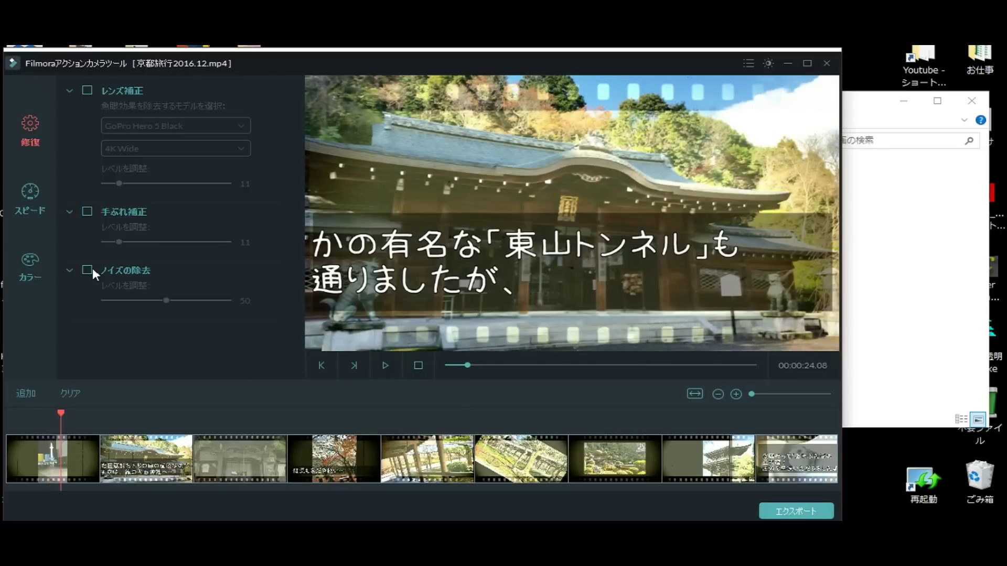
Try noise removal at levels 93 and 54 during playback, and turn noise removal off.
click(87, 268)
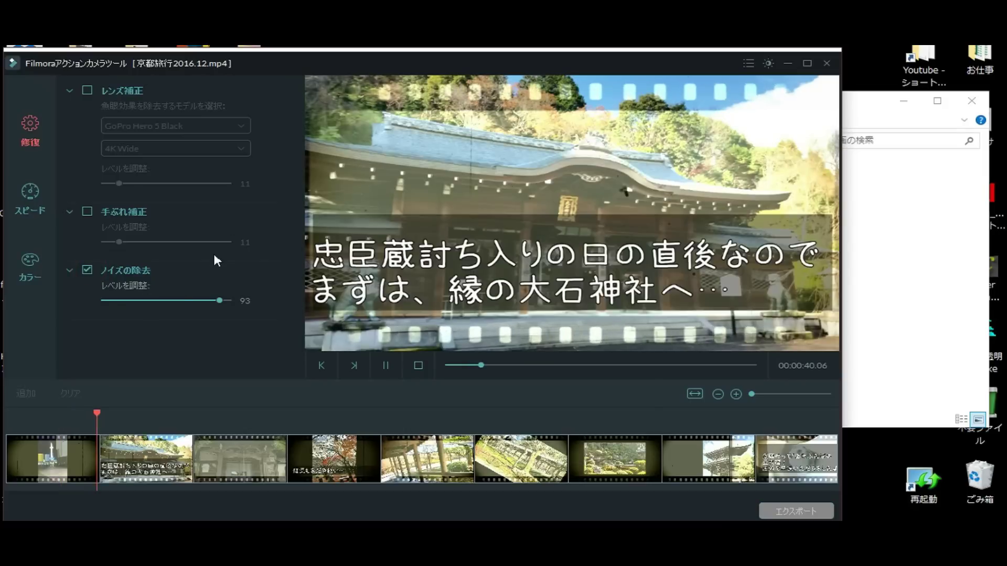
click(223, 301)
drag(225, 300, 173, 301)
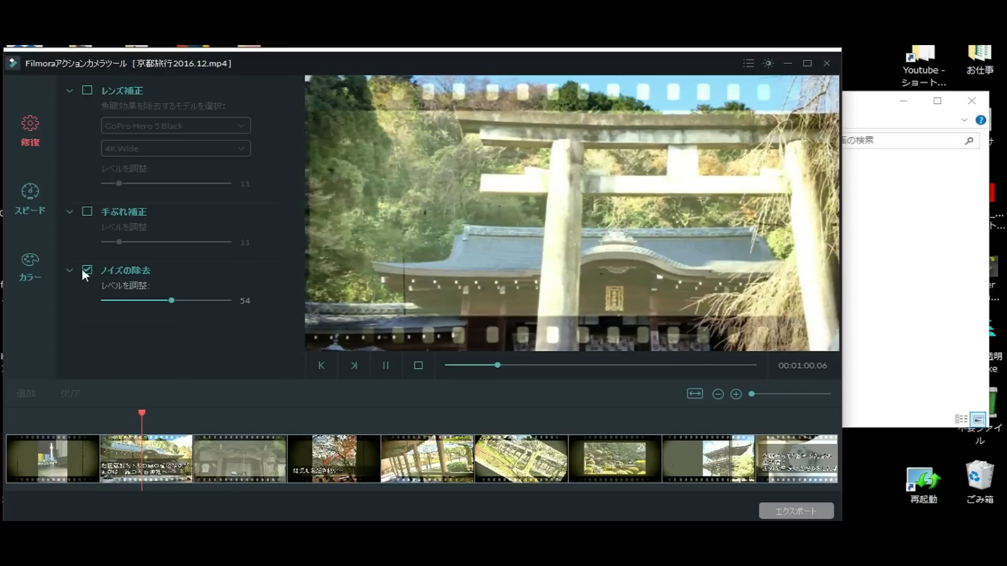
click(87, 270)
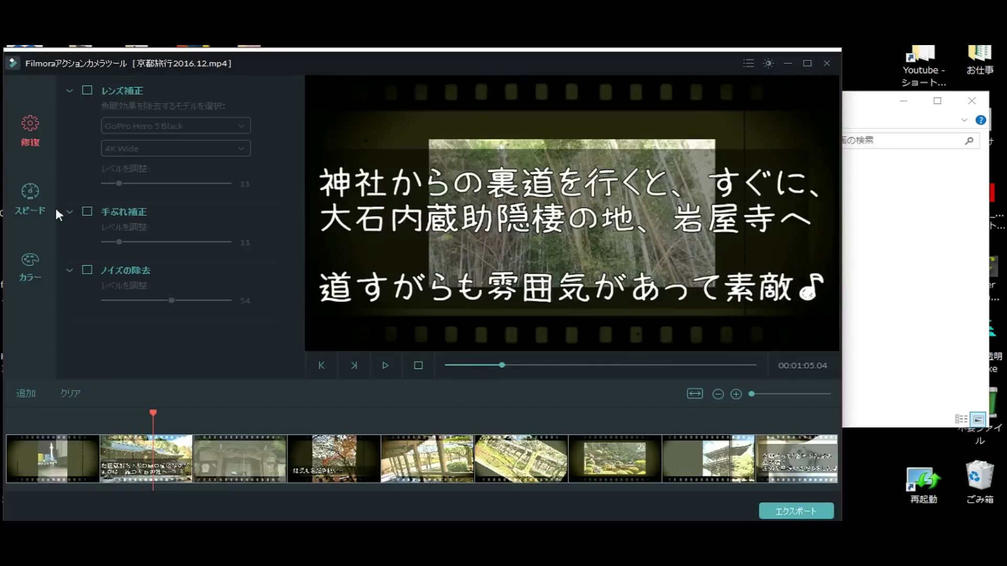
Add a speed mark at 00:01:05 on the timeline and shorten its end to about 00:01:24.
click(17, 204)
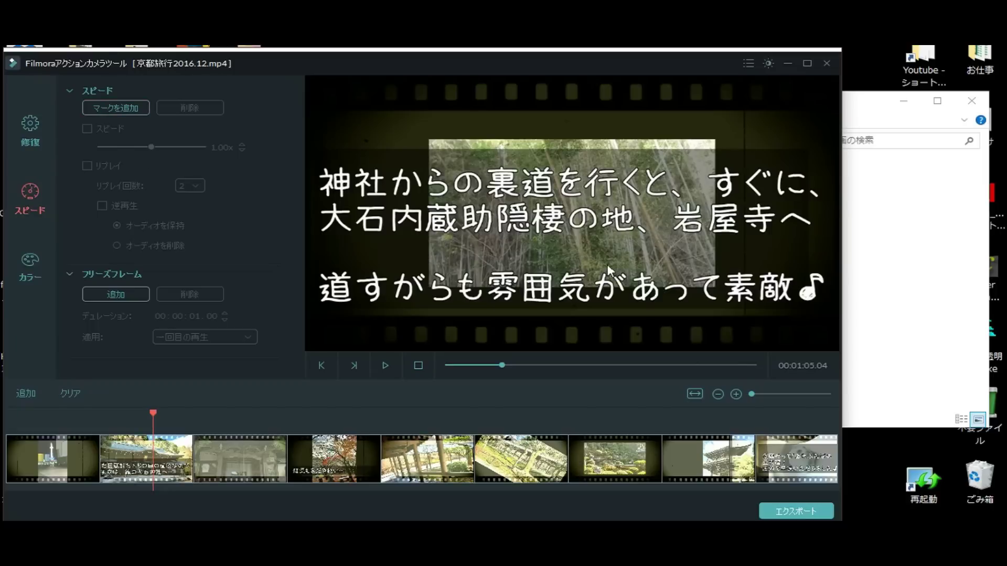
click(108, 108)
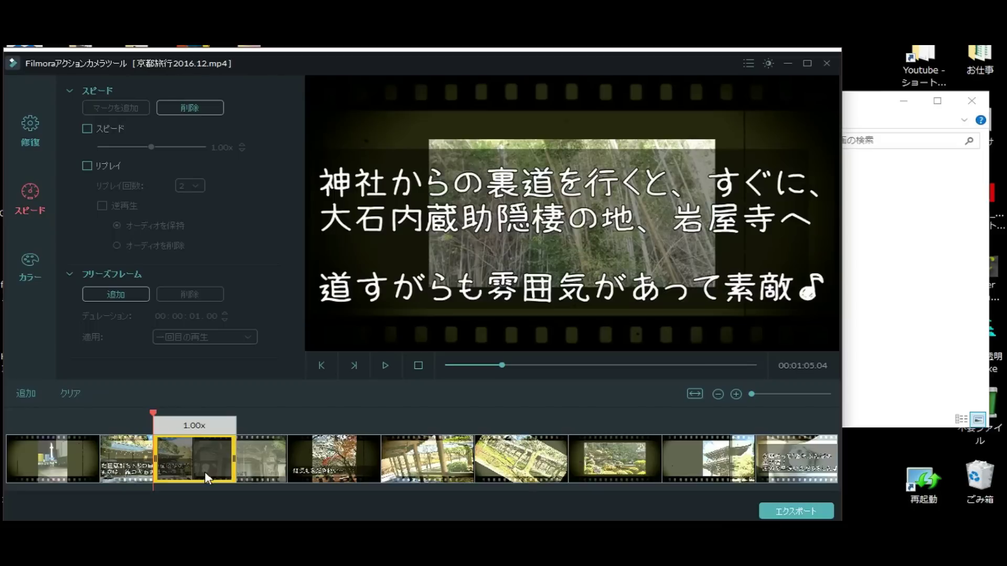
drag(233, 459, 193, 473)
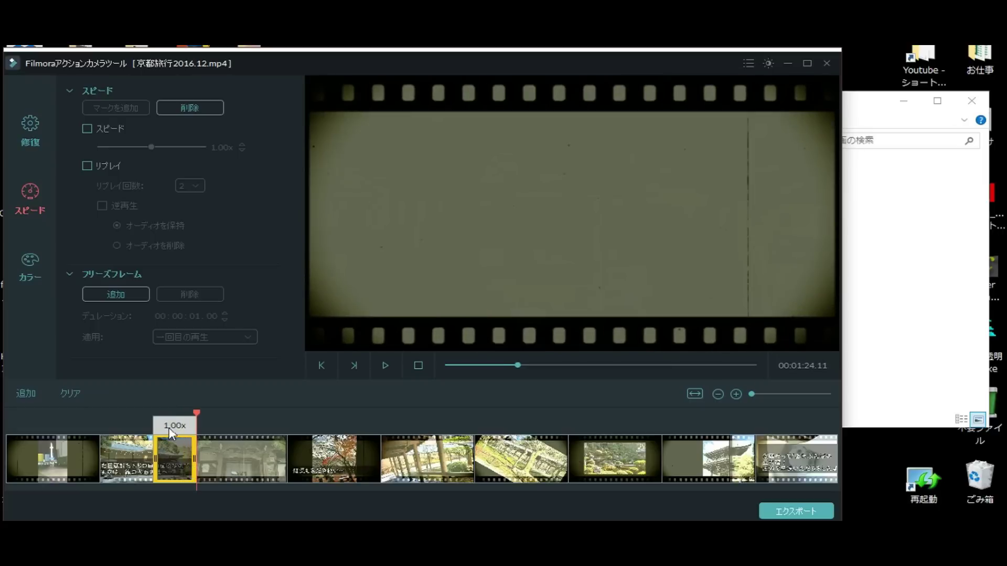
Adjust both ends of the speed mark so it spans from about 00:05:19 to 00:05:35.
click(159, 461)
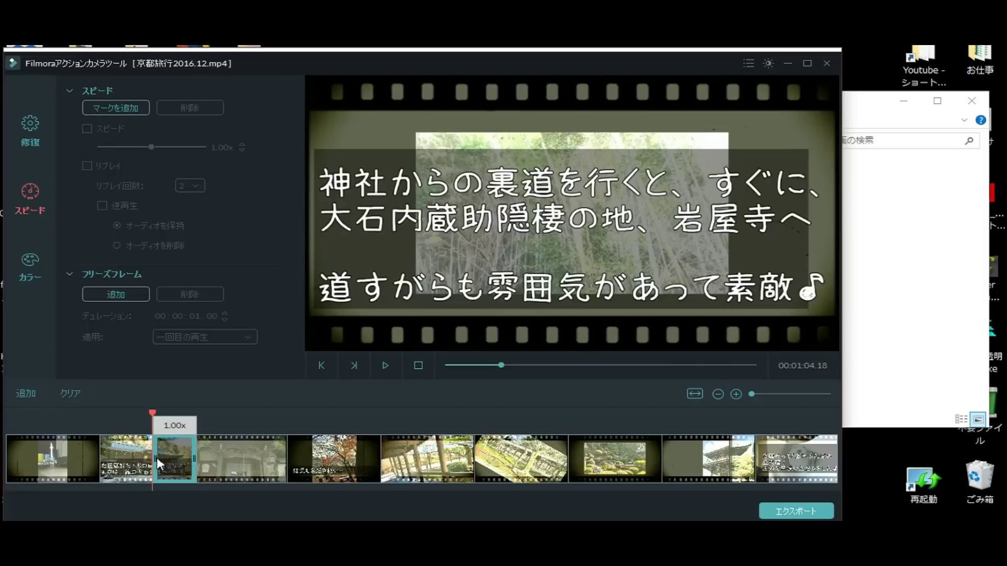
drag(155, 460, 7, 449)
drag(194, 458, 757, 493)
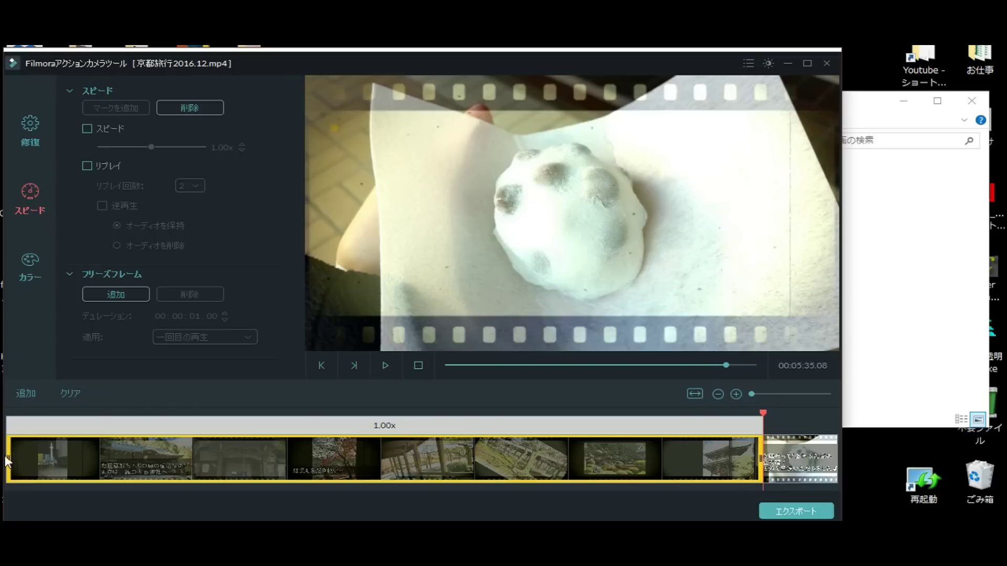
drag(7, 461, 727, 451)
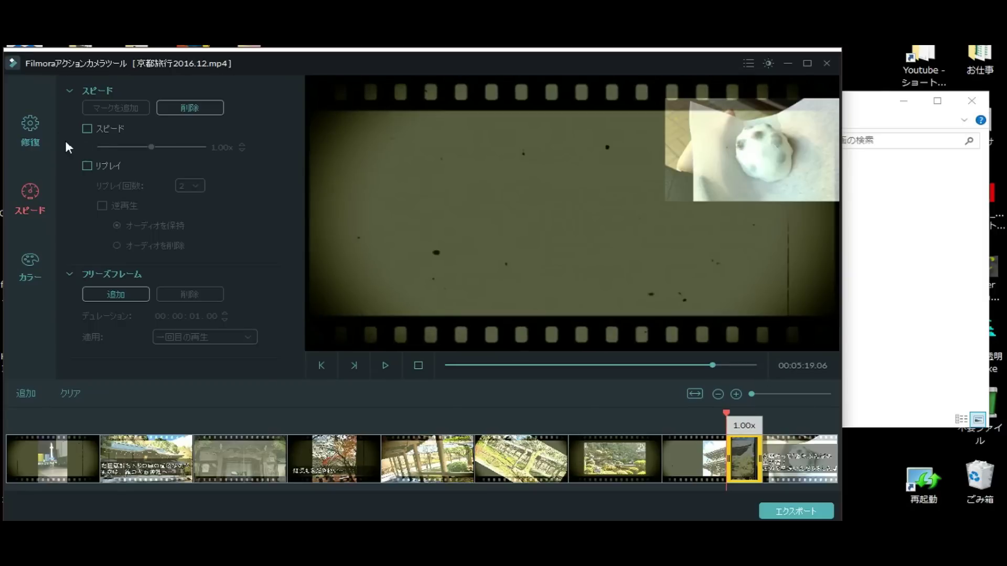
Enable speed adjustment for the marked section, try 18.58x and 0.26x, and set the speed to 0.82x.
click(86, 129)
drag(152, 148, 194, 148)
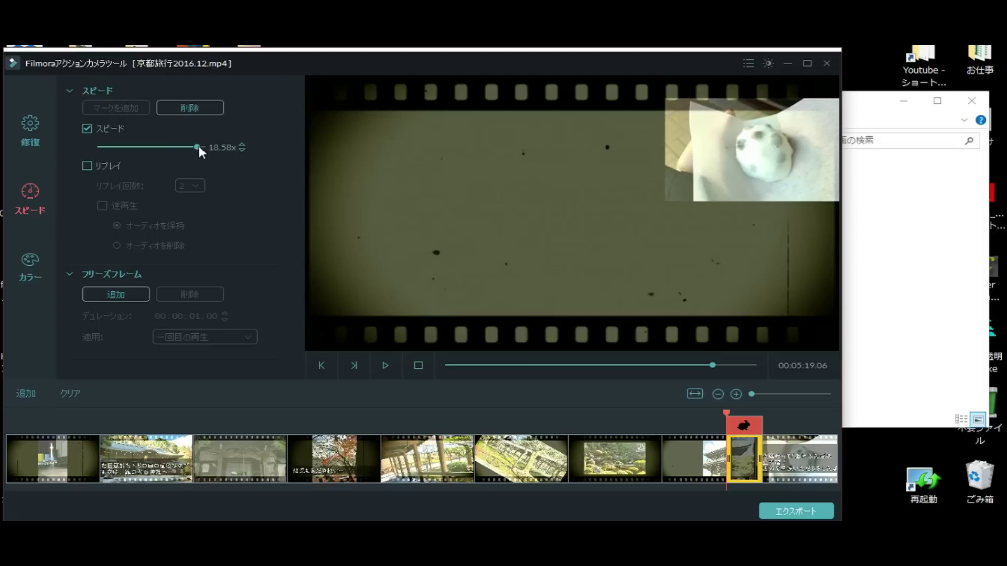
drag(198, 148, 112, 155)
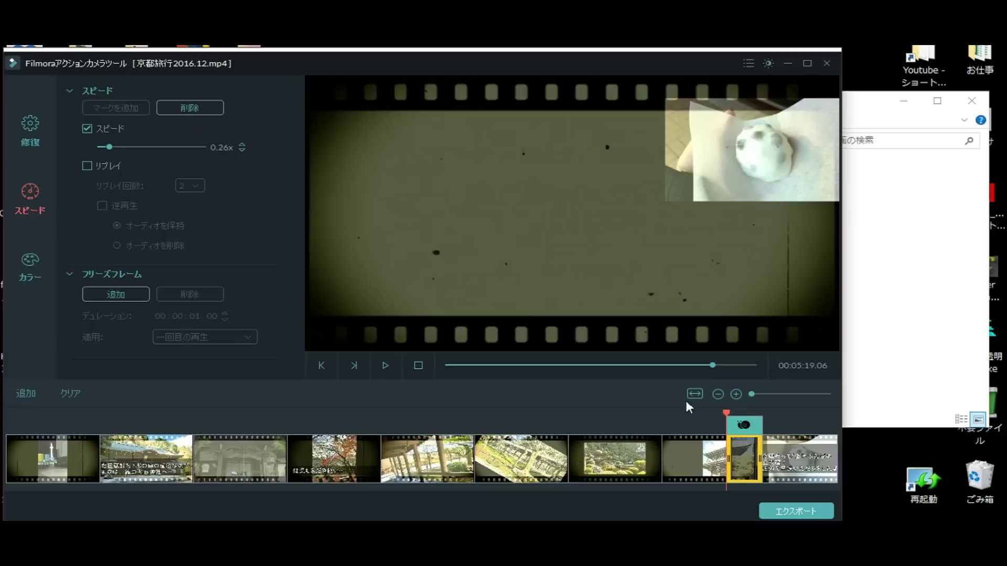
drag(108, 147, 127, 147)
mouse_move(128, 150)
mouse_down()
mouse_move(146, 150)
mouse_move(114, 150)
mouse_move(143, 156)
mouse_up()
Enable replay for the marked section with a replay count of 2, and play the section to preview it.
click(85, 165)
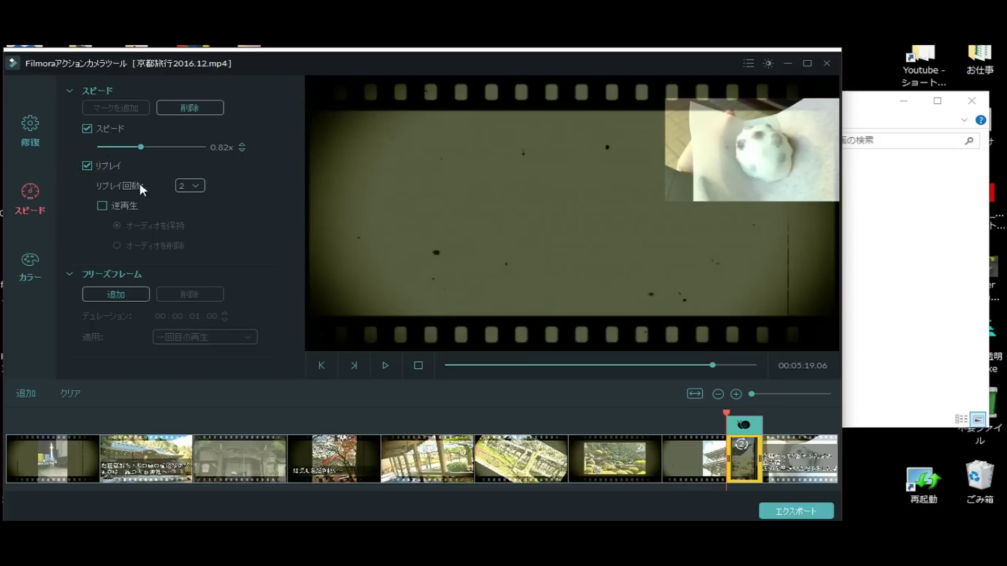
click(201, 187)
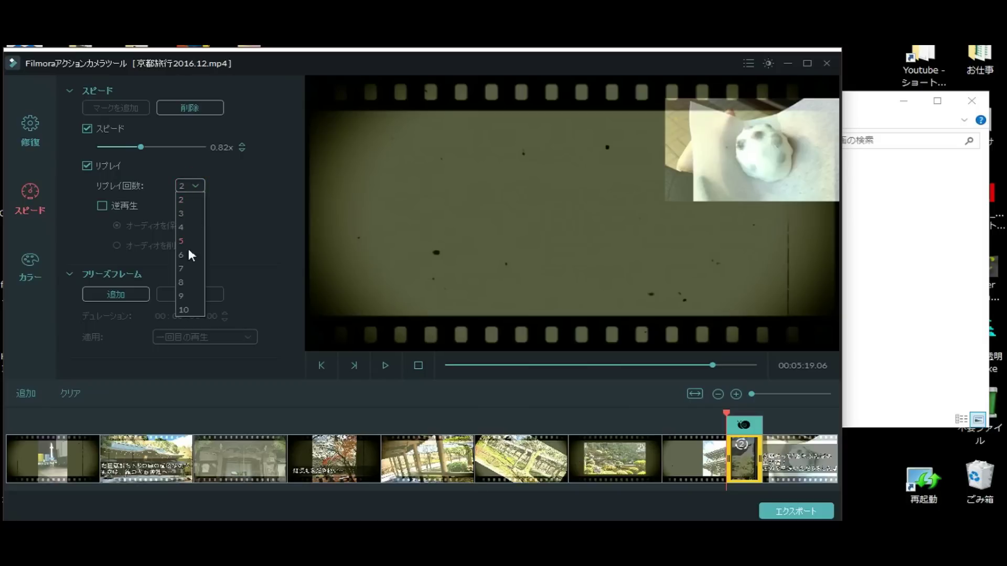
click(188, 202)
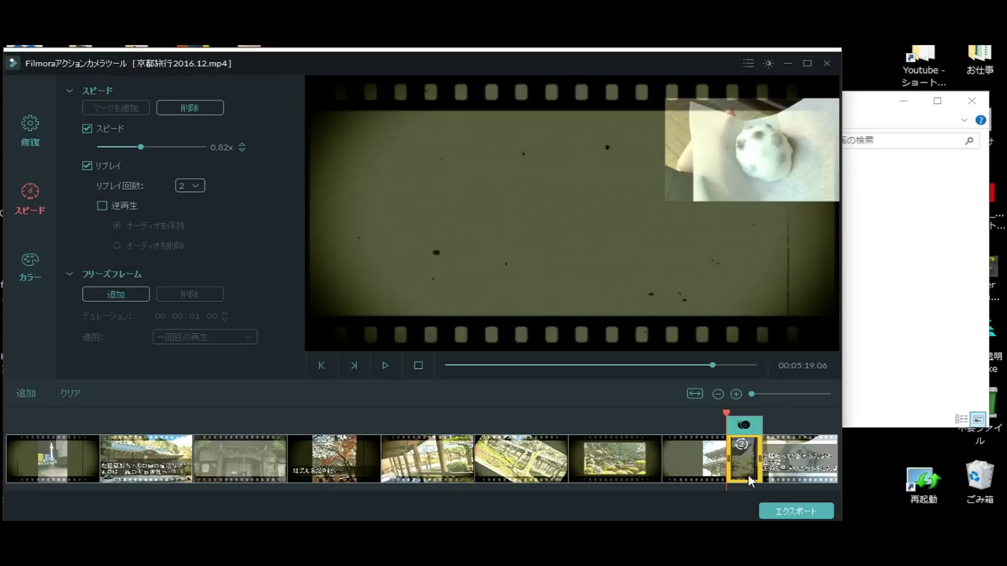
click(388, 364)
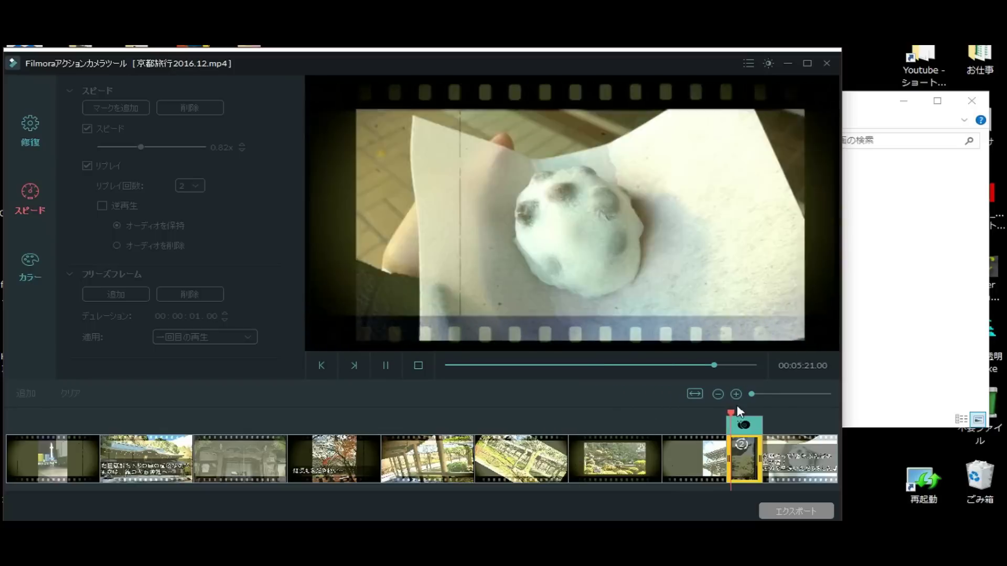
click(743, 439)
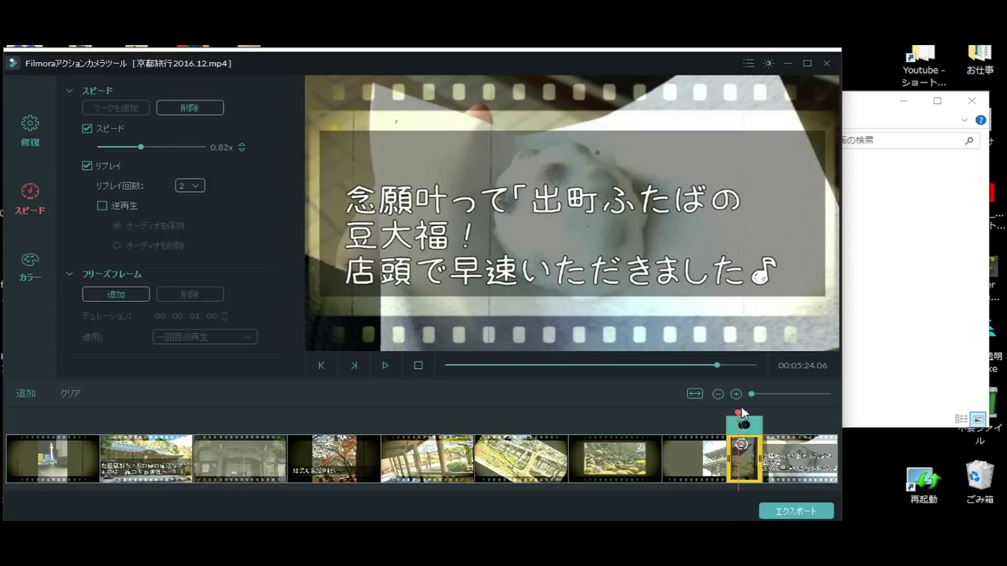
Add a freeze frame at about 00:04:20 on the moss garden shot and play across it to preview it.
drag(741, 417, 595, 467)
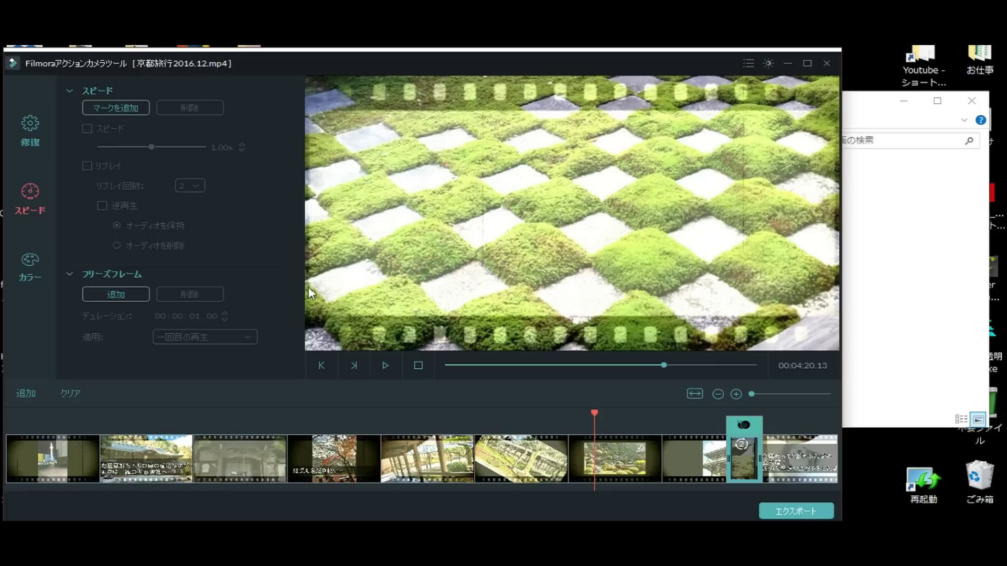
click(106, 295)
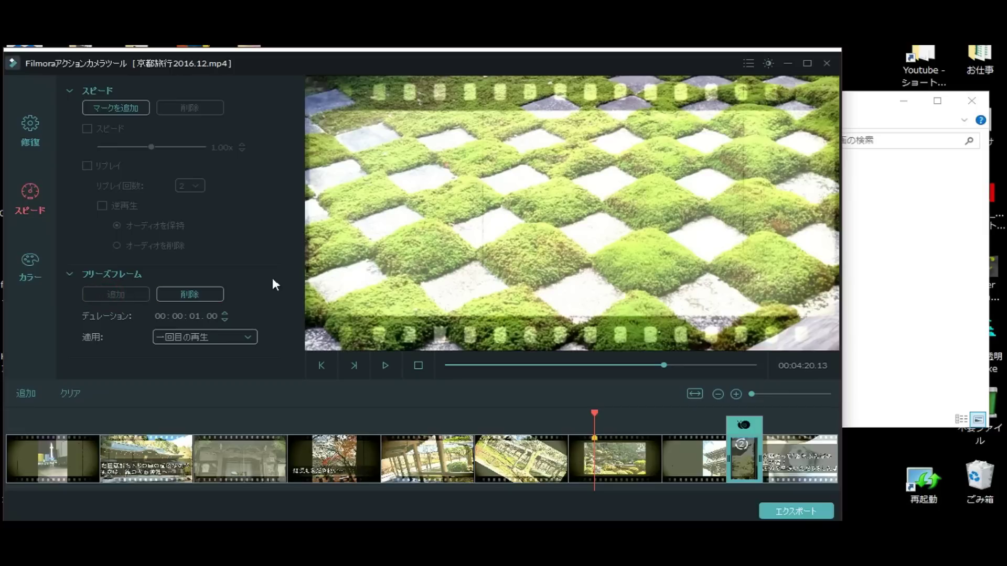
drag(593, 413, 591, 413)
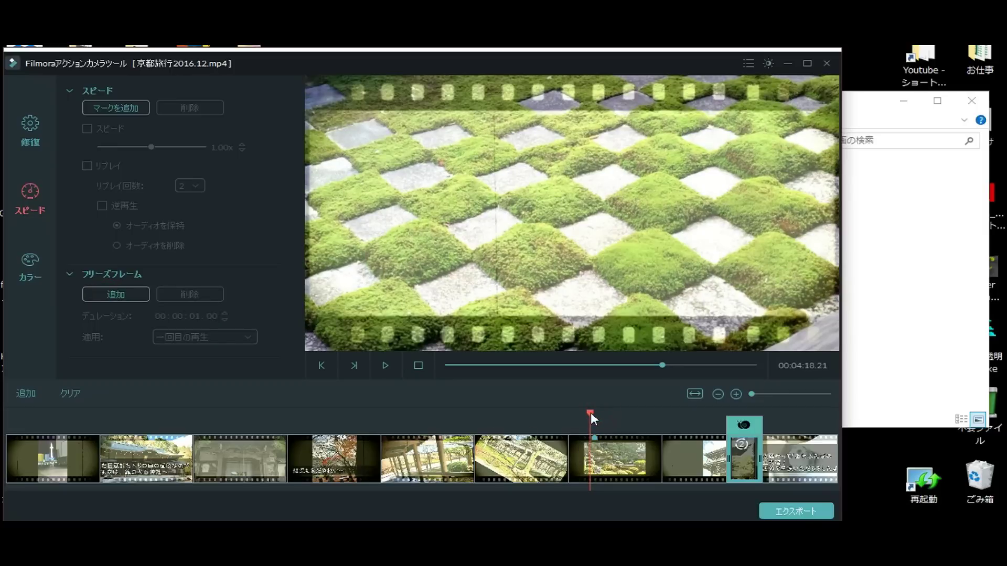
key(space)
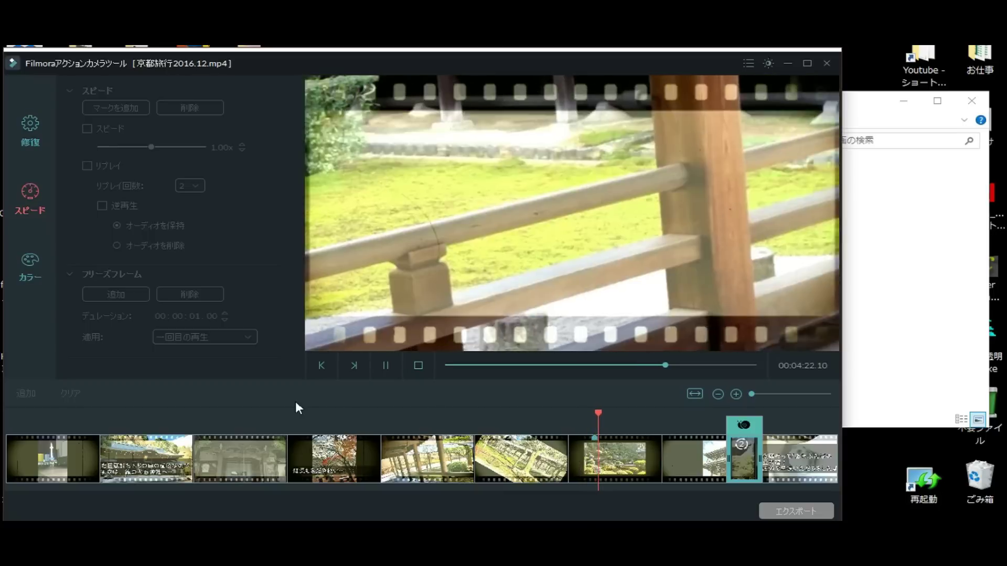
click(594, 442)
click(591, 442)
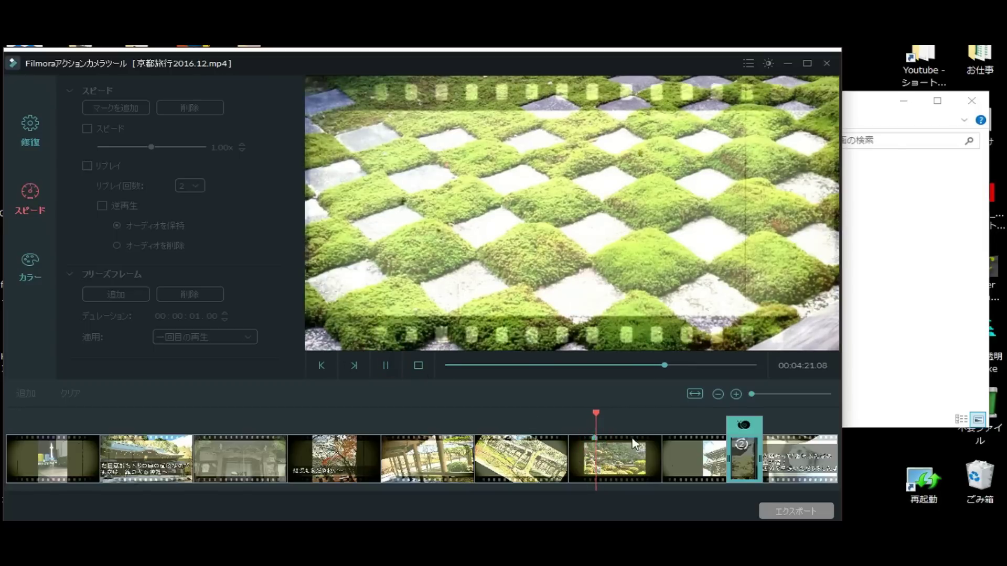
click(378, 364)
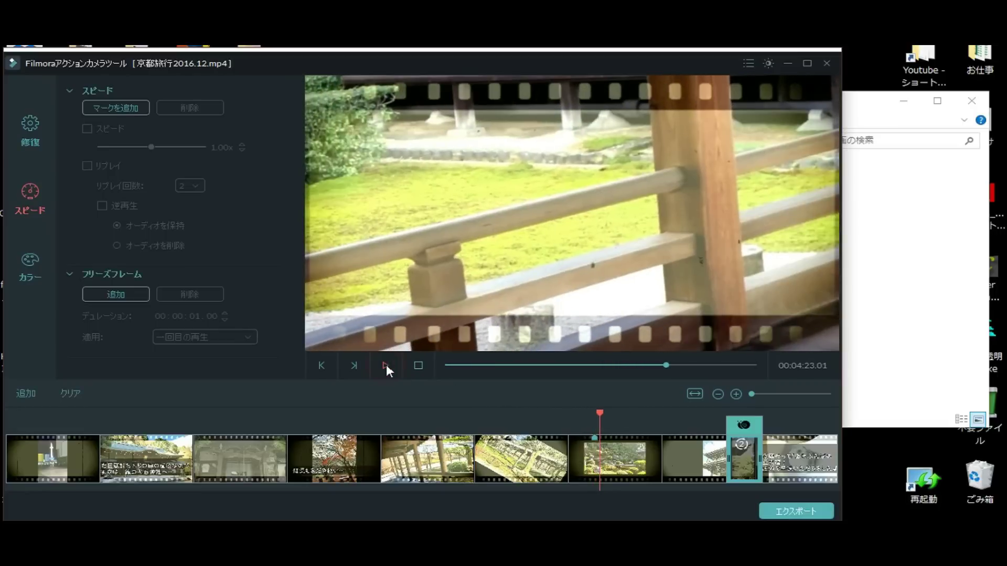
Set the duration of the moss garden freeze frame to 3 seconds.
click(592, 442)
click(113, 293)
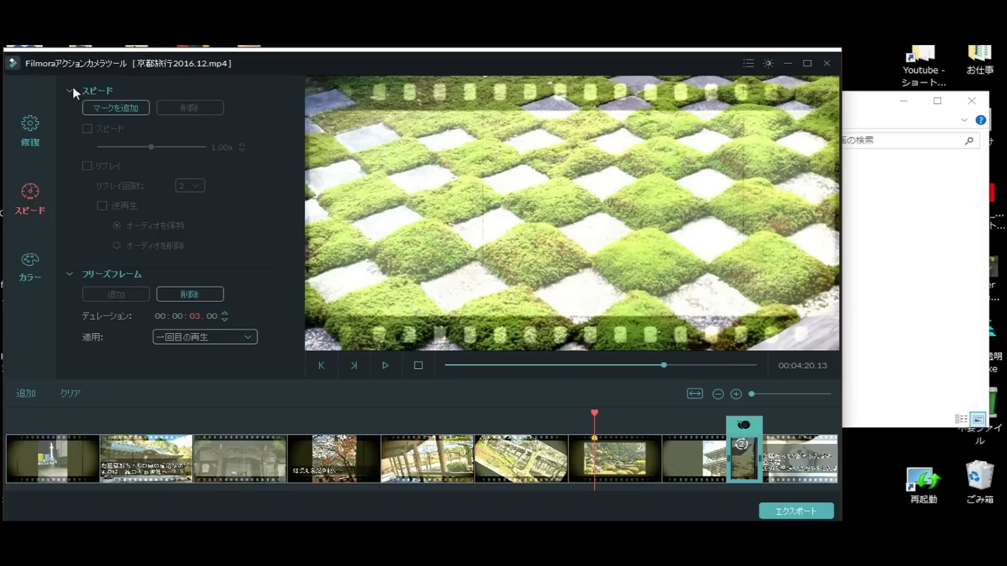
Enable color correction for the clip, setting brightness to 19 and contrast to 41.
click(37, 273)
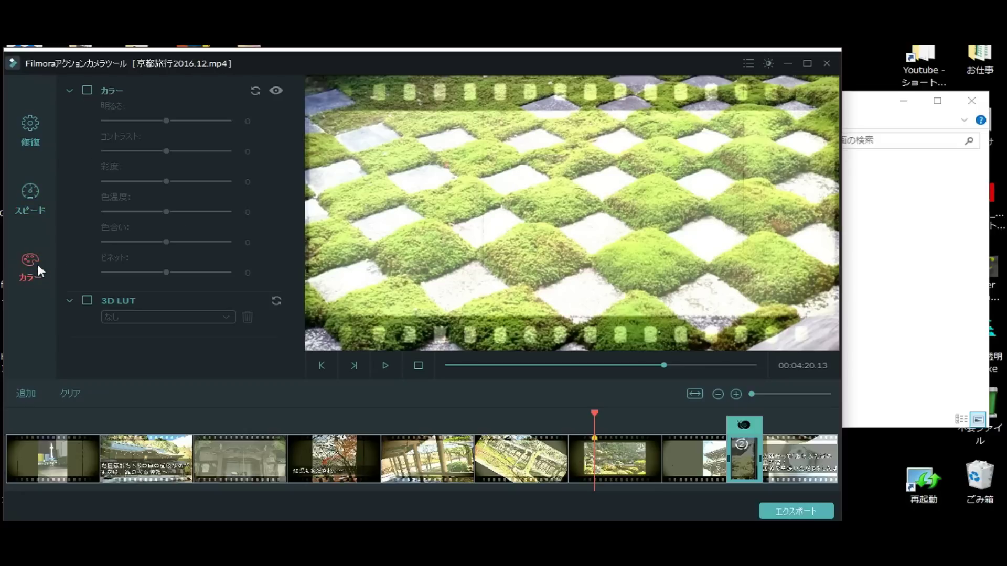
click(87, 91)
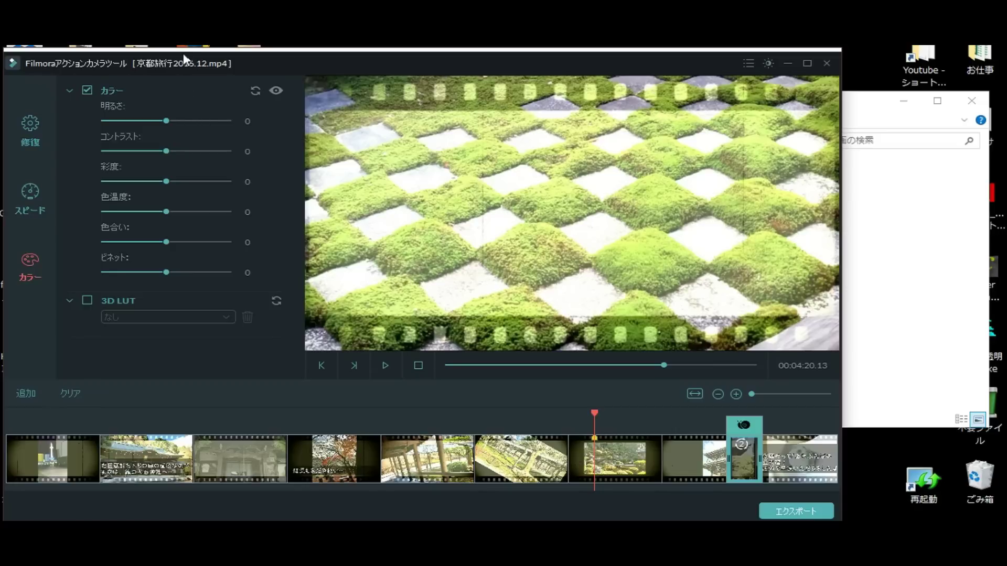
drag(164, 121, 192, 158)
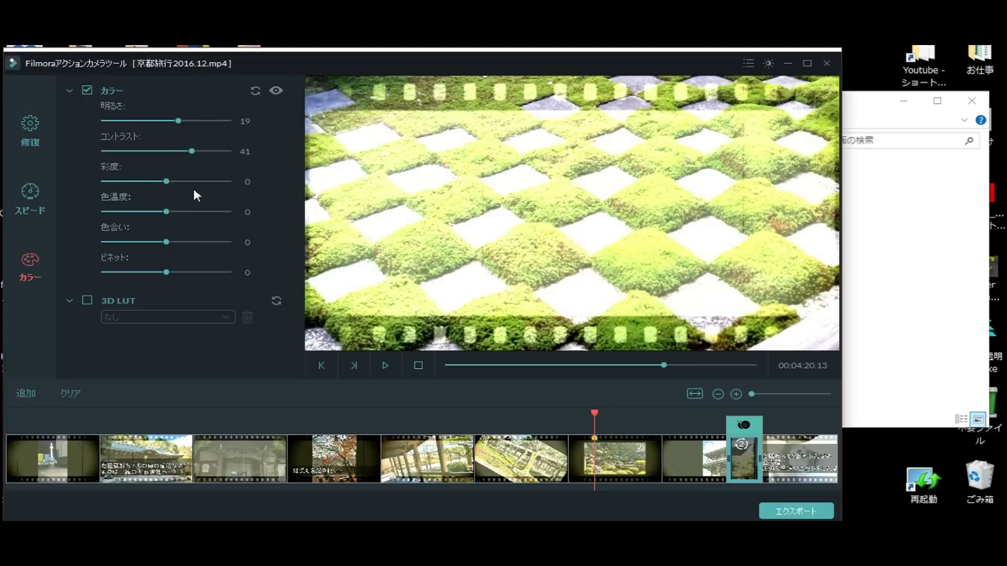
Enable 3D LUT for the clip and apply the Harry Potter preset.
click(87, 301)
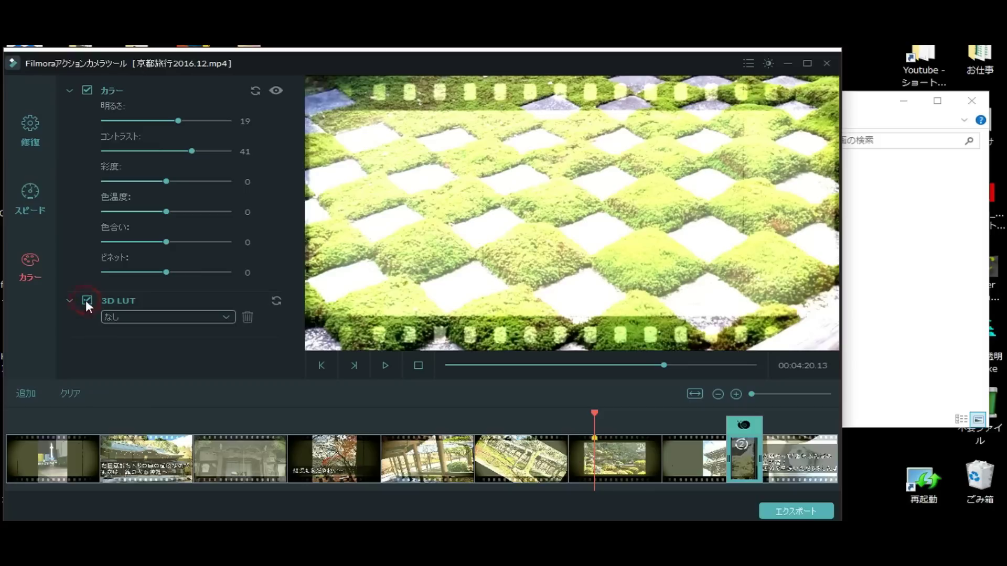
click(226, 319)
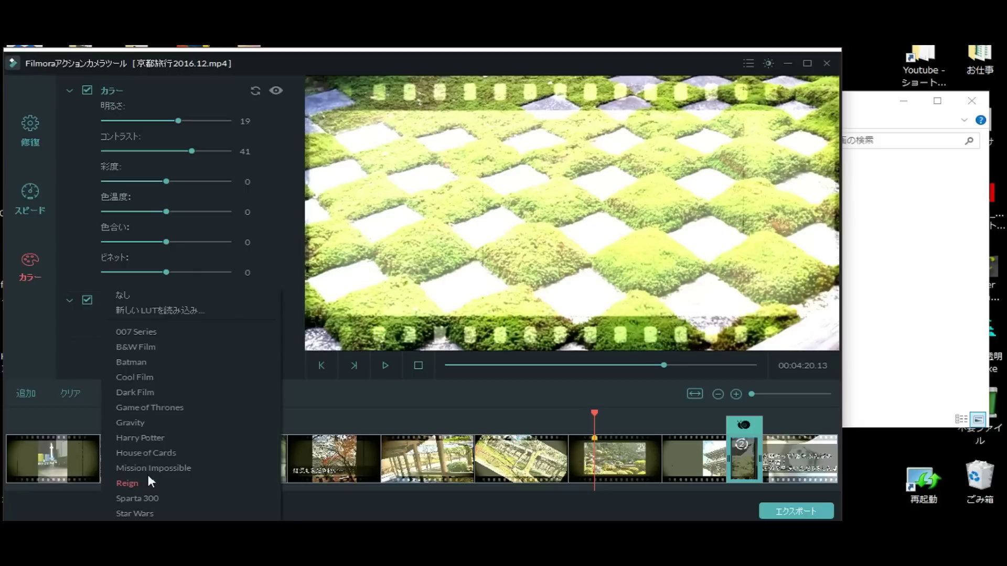
click(161, 438)
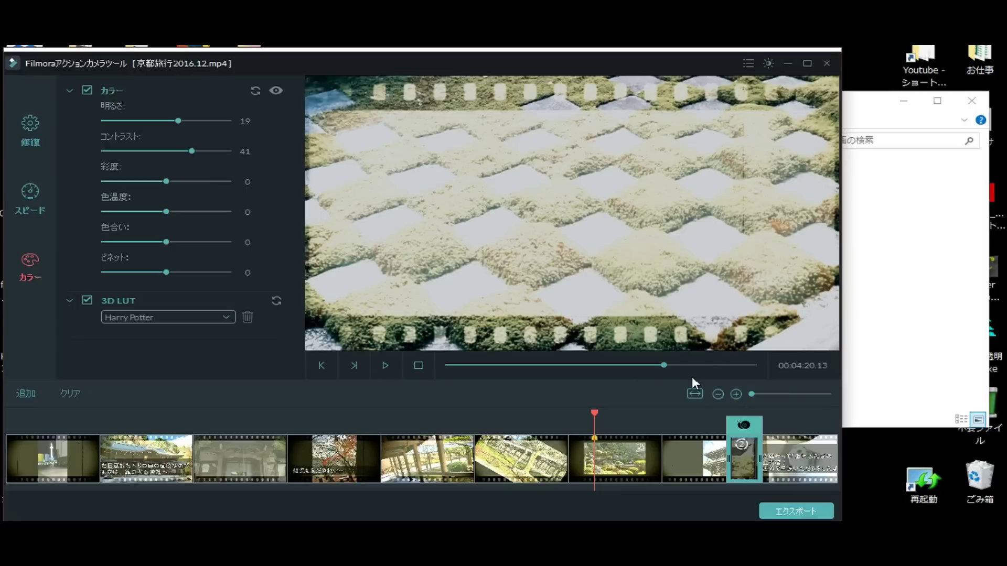
Export the edited clip in MP4 format.
click(807, 507)
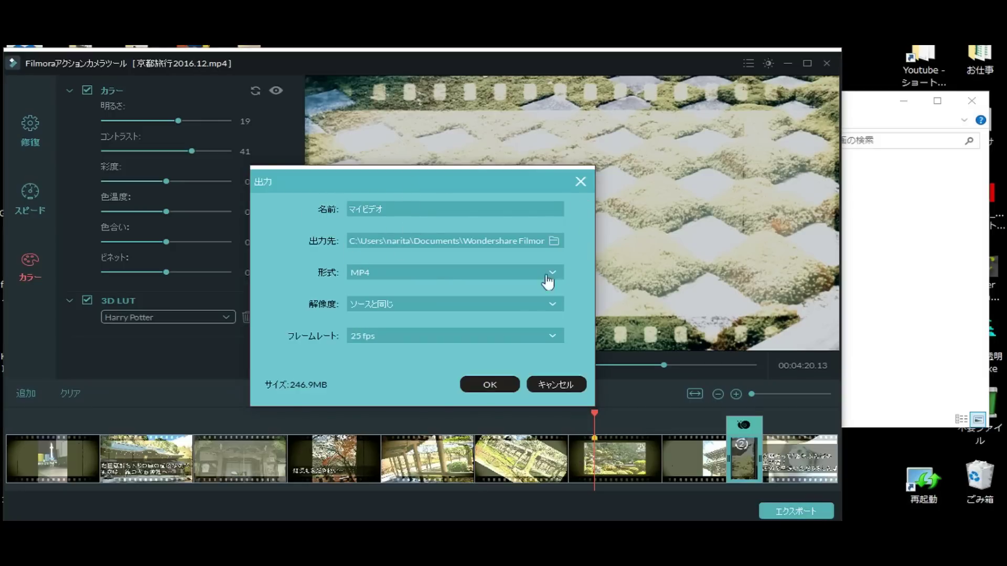
click(458, 270)
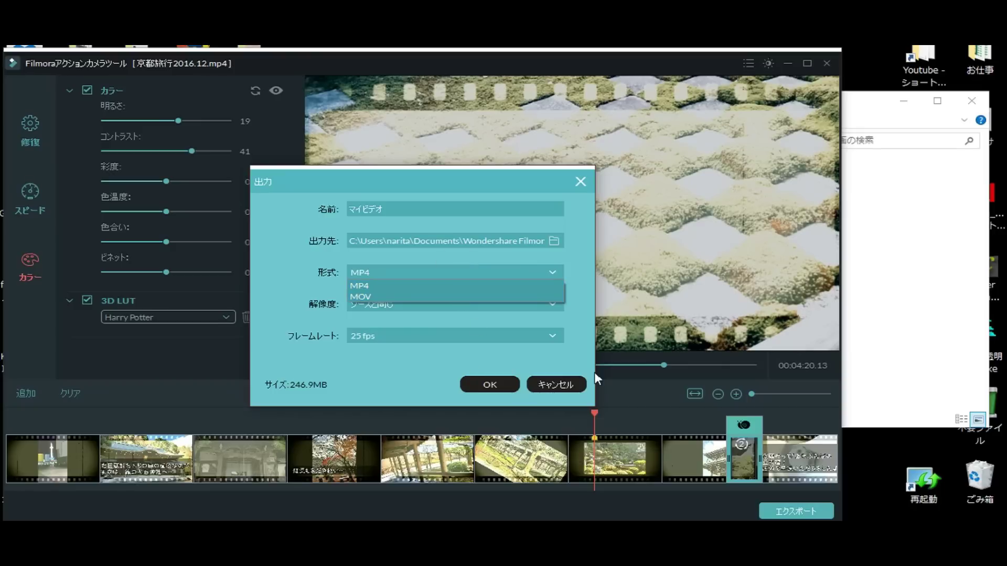
click(421, 284)
click(489, 385)
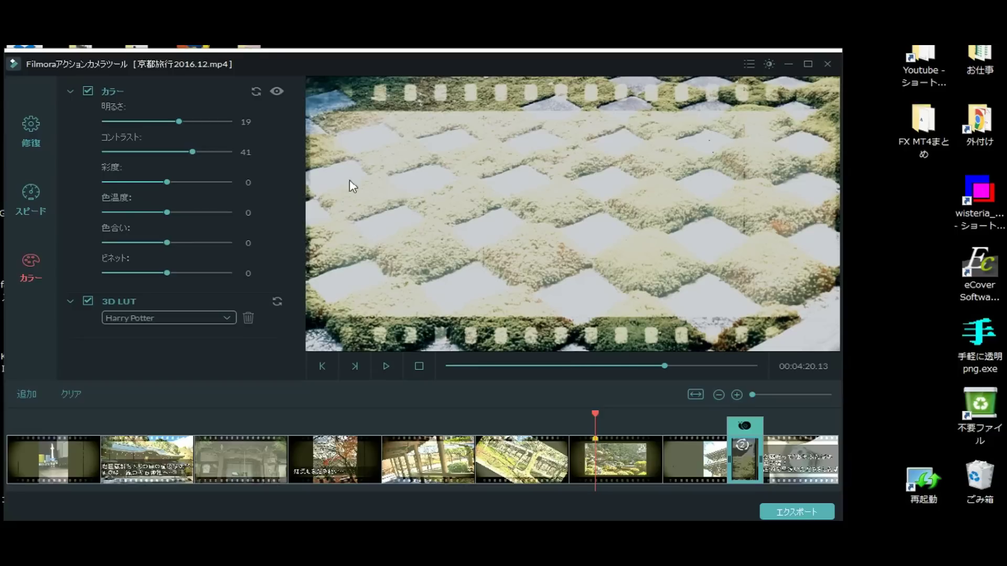
click(32, 133)
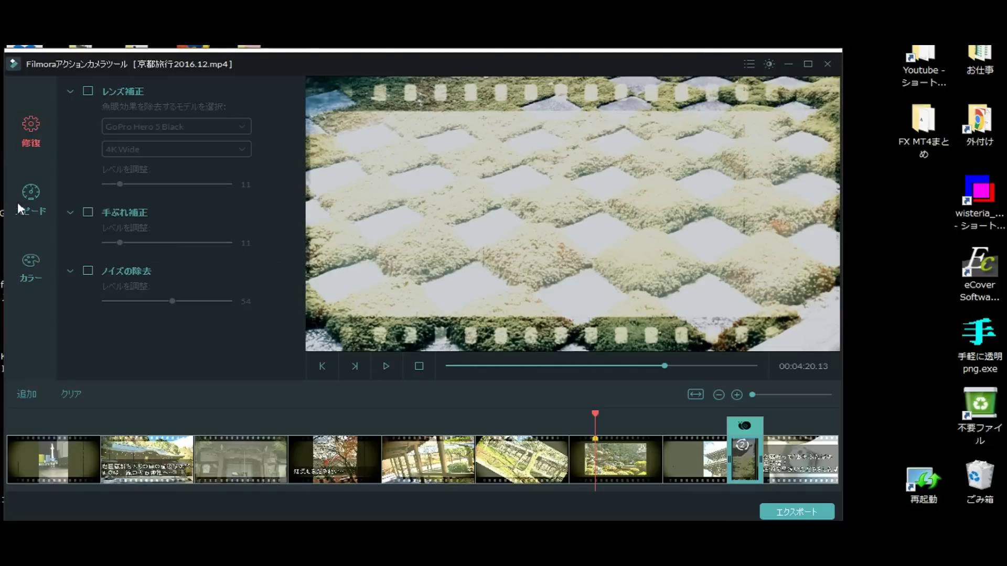
click(37, 209)
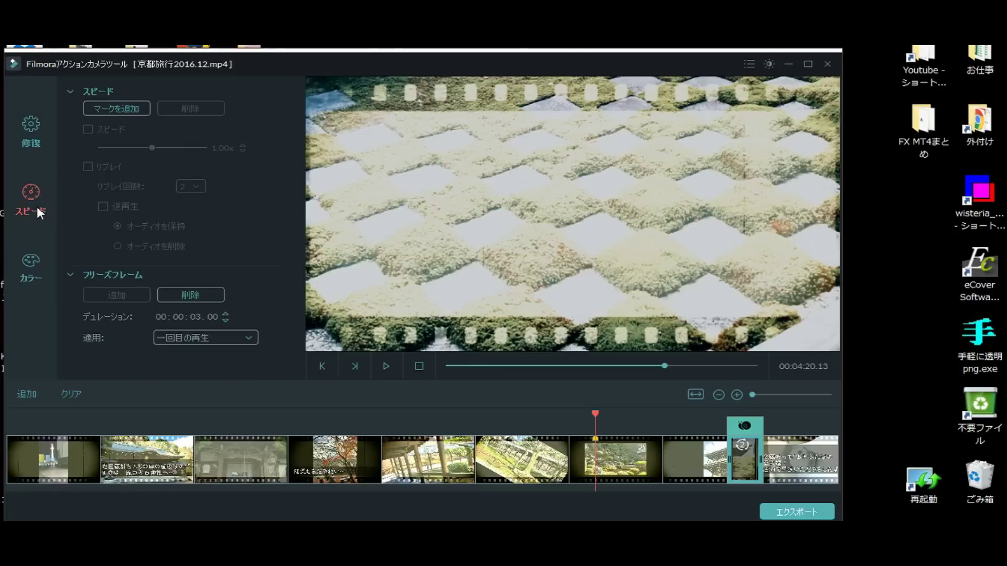
Exit the Action Camera Tool and start a new 16:9 movie in advanced editing mode.
click(29, 260)
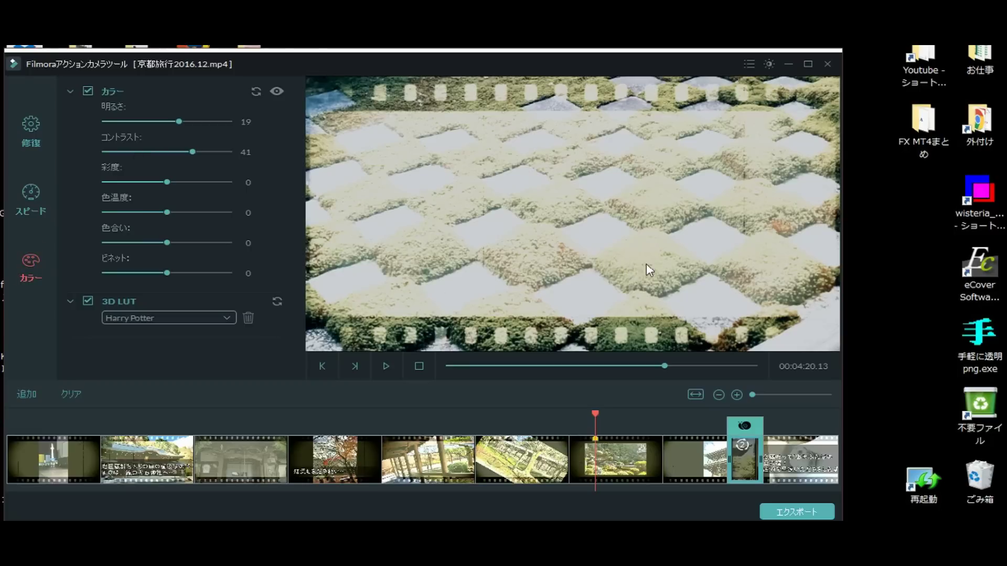
click(827, 64)
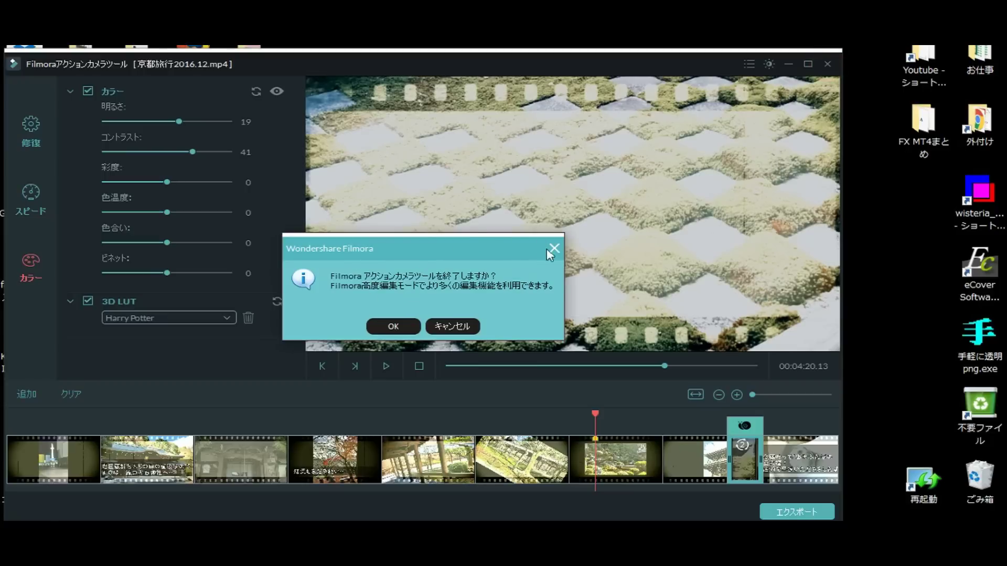
click(392, 328)
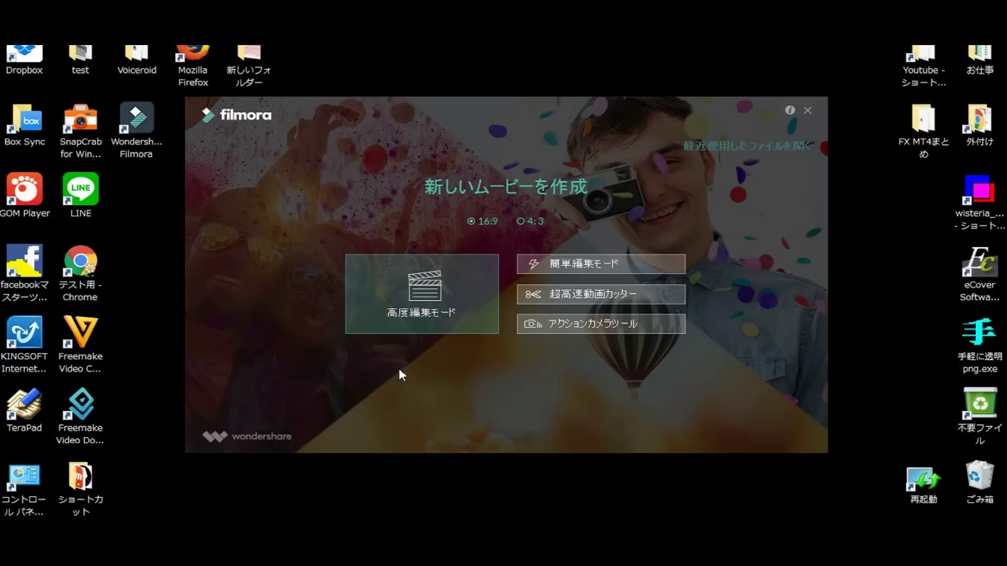
click(430, 312)
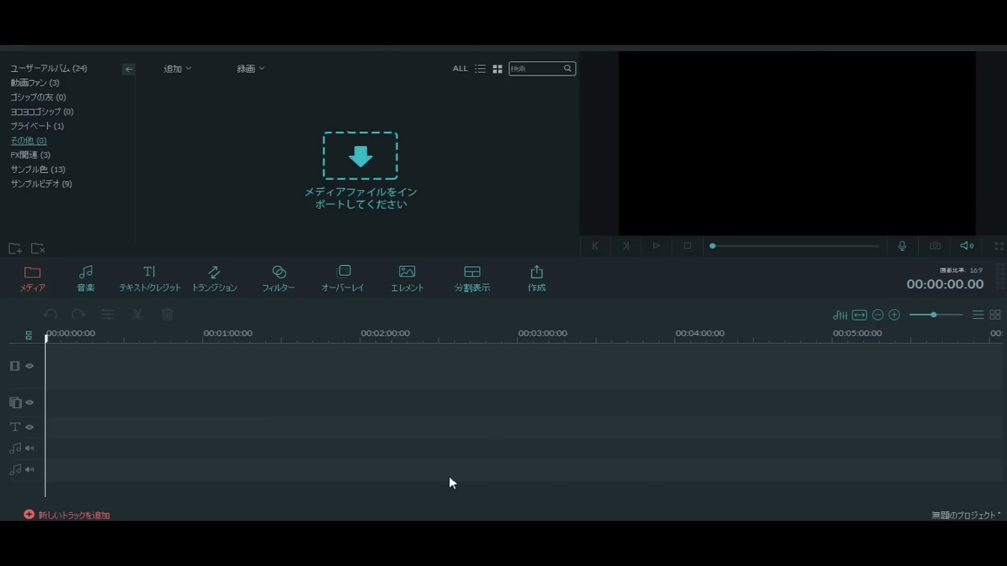
Import 京都旅行2016.12.mp4 from the up用動画 folder into the media library and place it at the start of the video track.
key(alt+Tab)
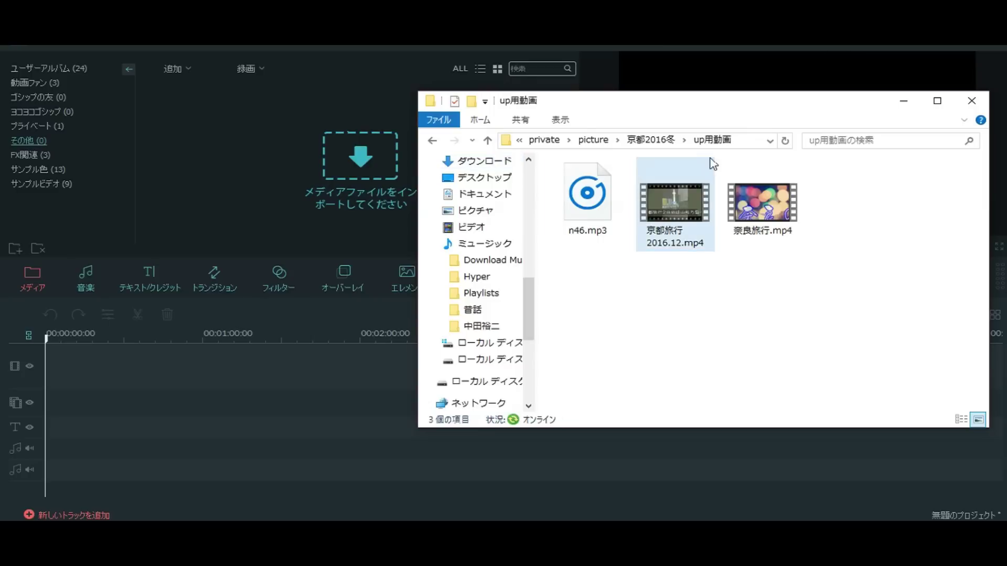
drag(687, 197, 320, 184)
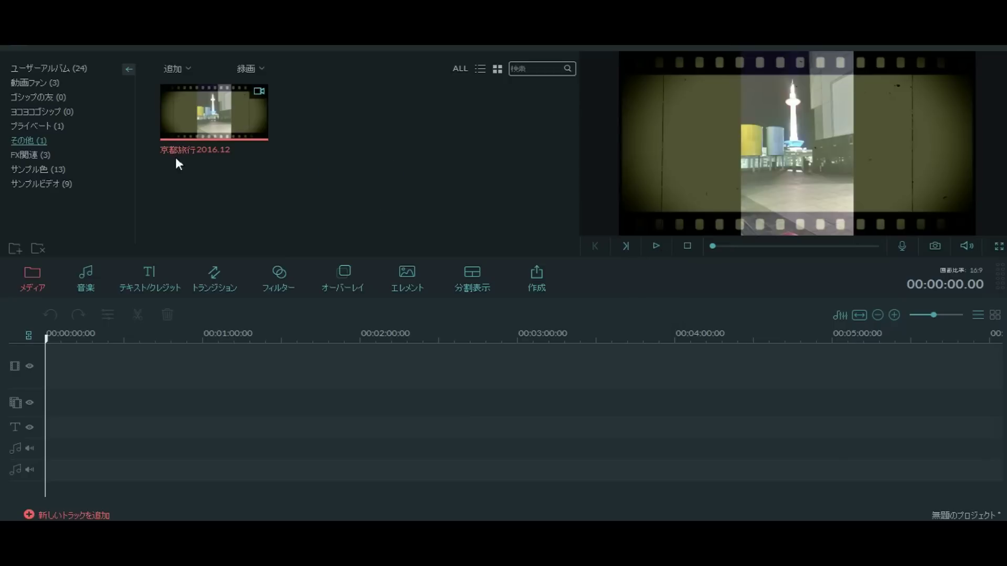
drag(178, 114, 109, 373)
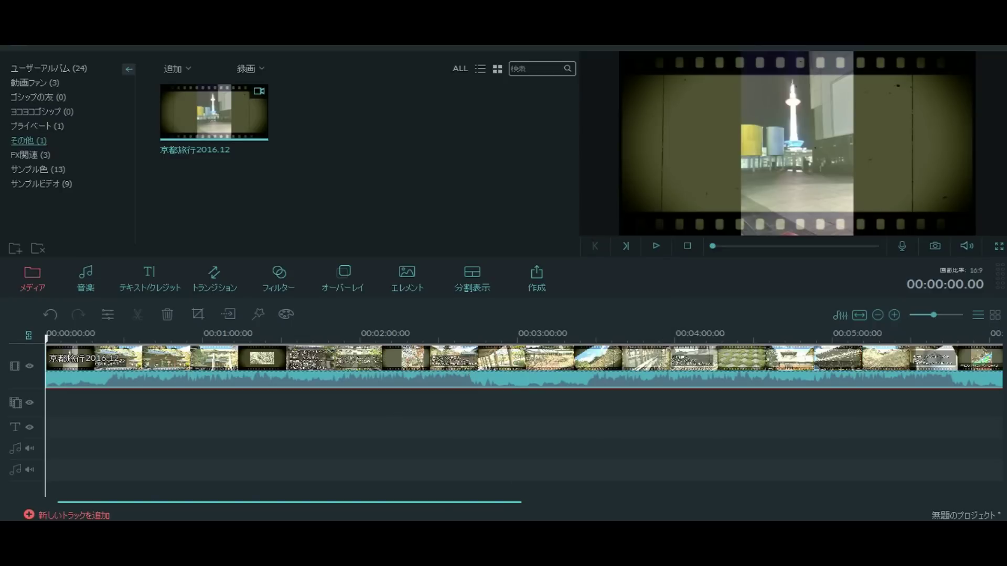
Import the rabbit photo 2013-05-30 22.16.19.jpg from the picture > ユニ folder into the media library.
key(alt+Tab)
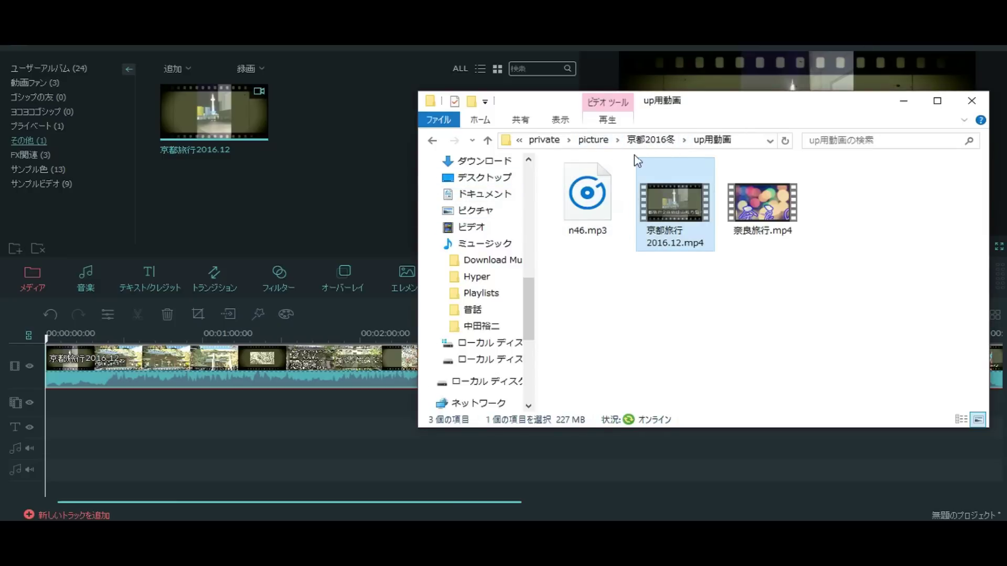
click(593, 140)
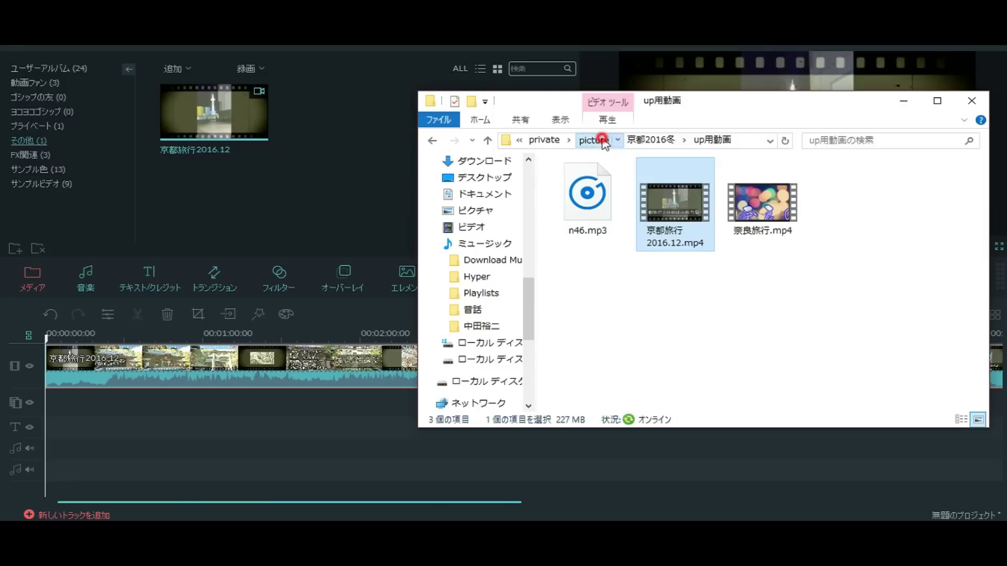
double_click(678, 204)
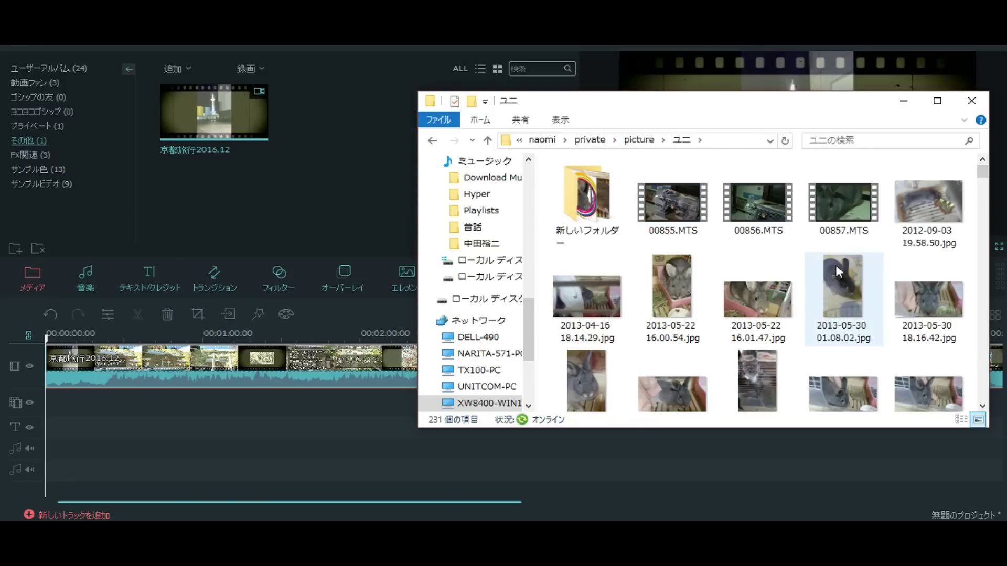
scroll(839, 273, down, 1)
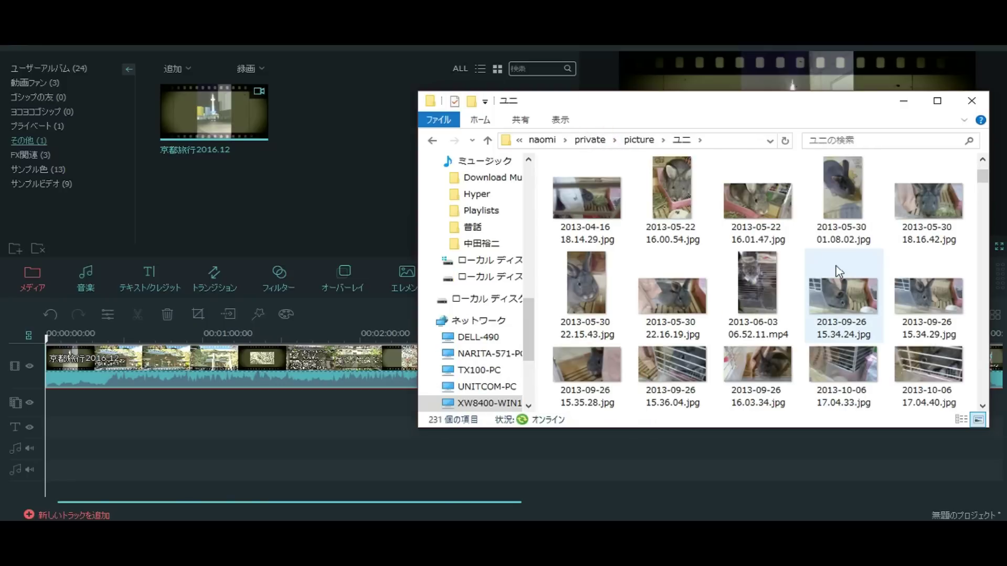
click(675, 281)
drag(622, 282, 332, 181)
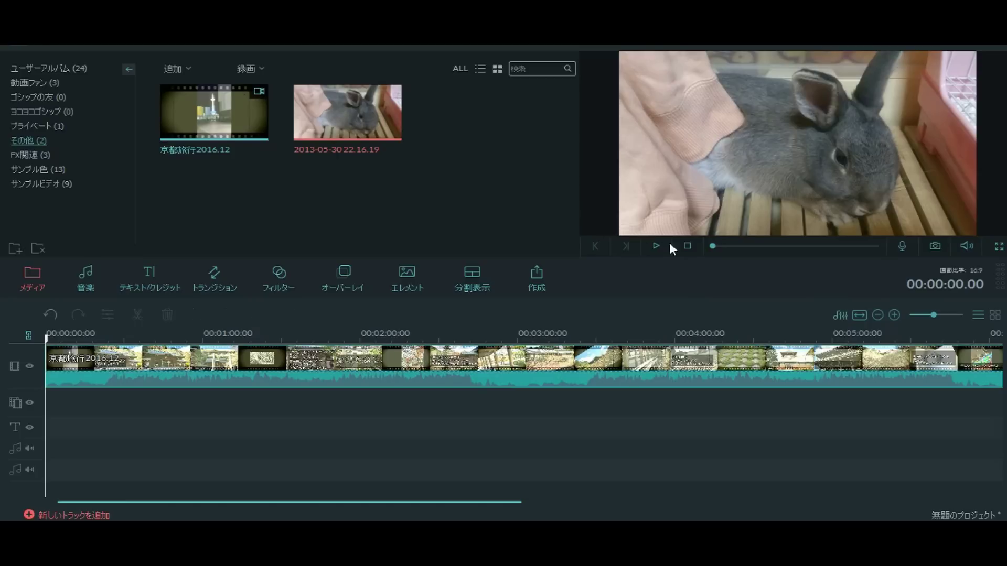
Add the rabbit photo to the overlay track at 00:01:14.00, shrink it and place it in the video frame's lower-left corner.
mouse_move(320, 129)
drag(320, 127, 239, 411)
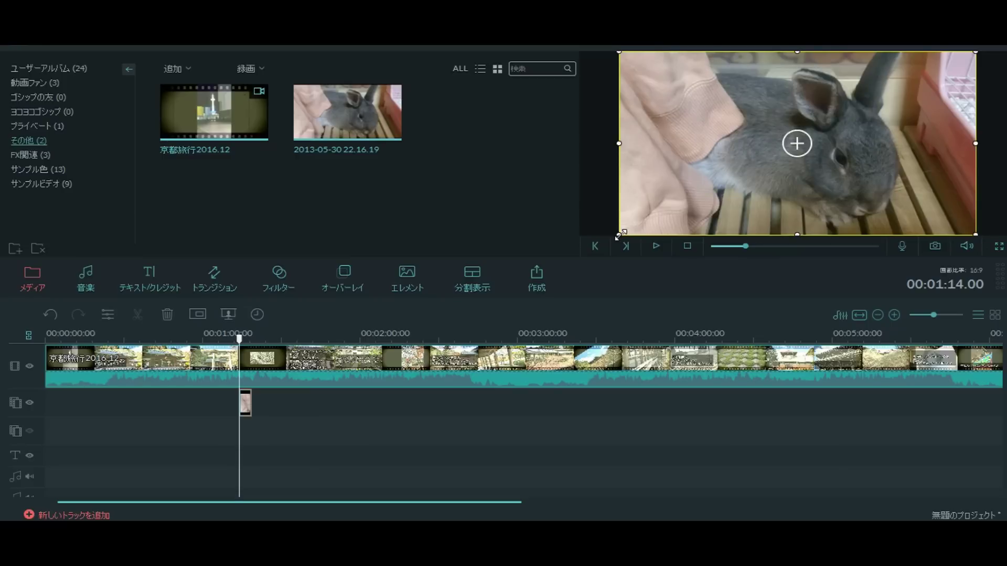
drag(618, 236, 906, 107)
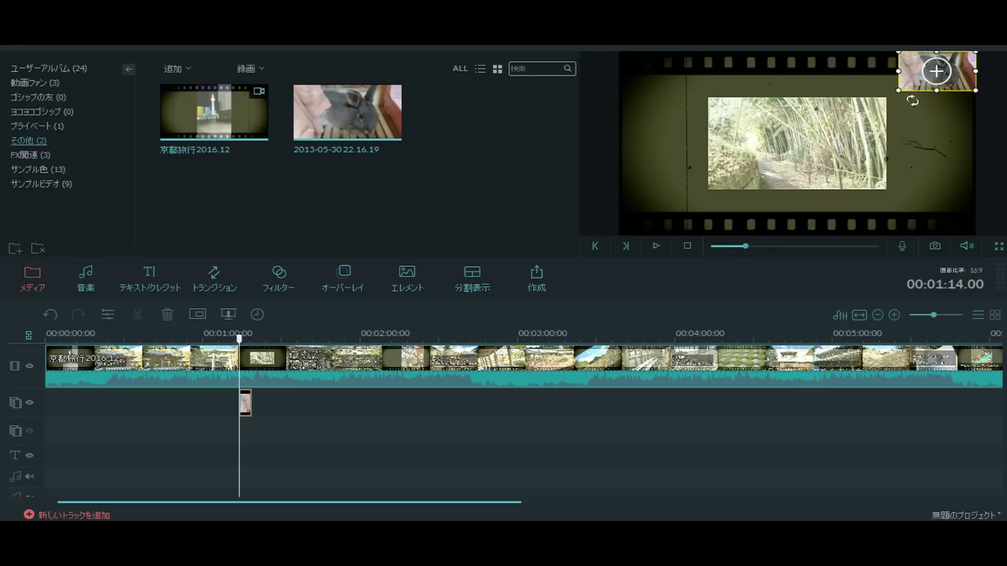
drag(963, 82, 944, 99)
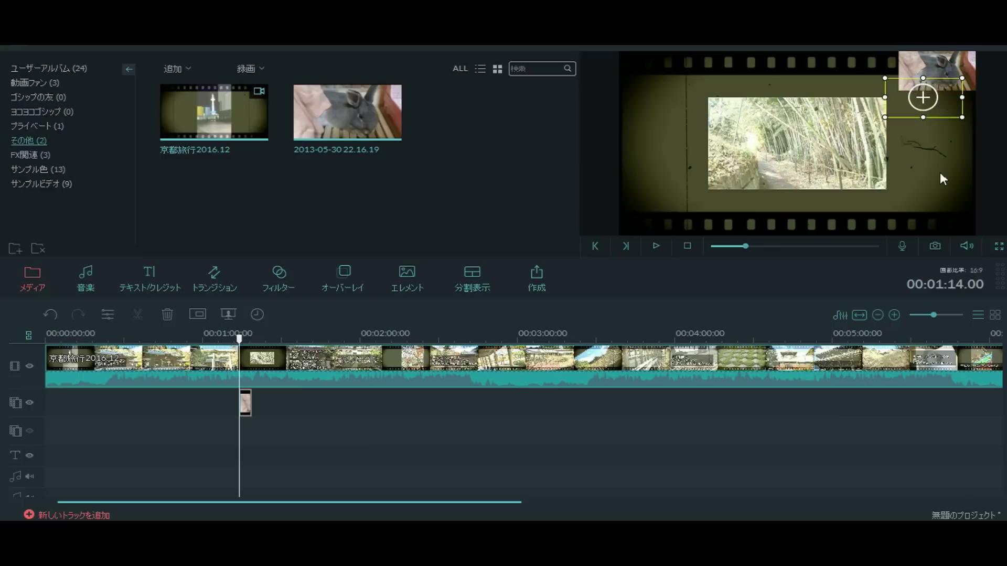
drag(948, 90, 691, 192)
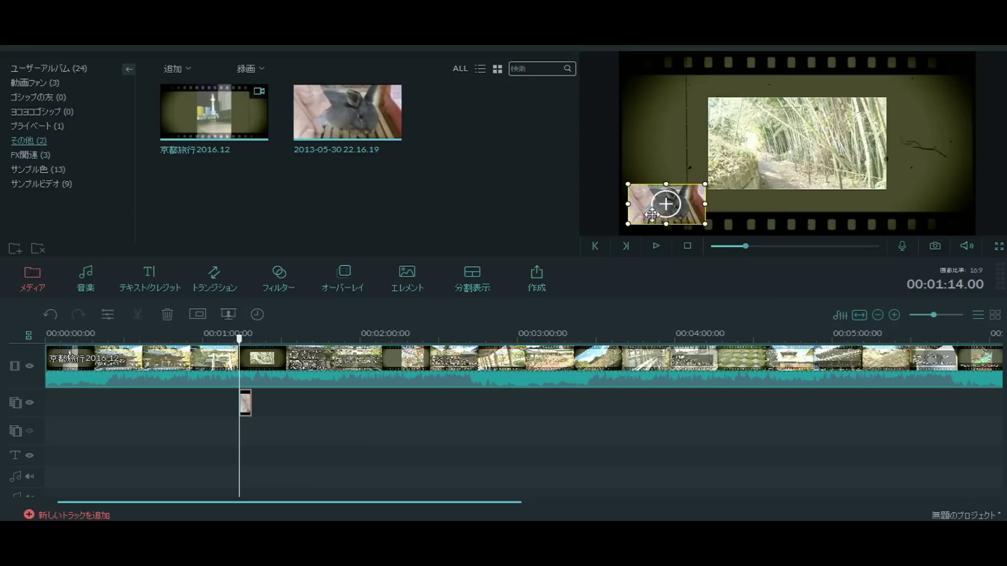
Extend the rabbit photo overlay to end at 00:03:28.17 and check the picture at 00:03:14.00.
click(251, 404)
drag(250, 404, 591, 419)
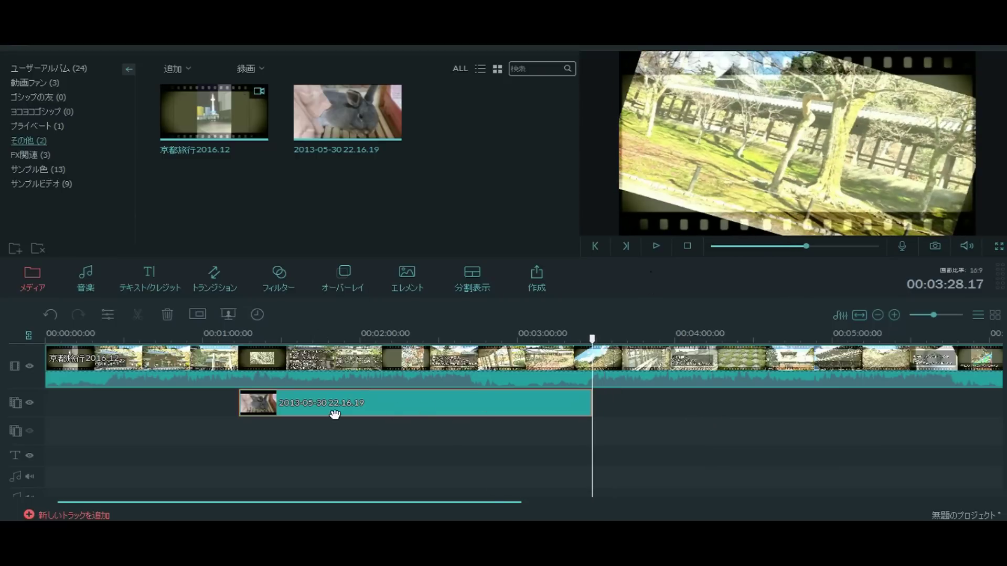
drag(586, 333, 562, 334)
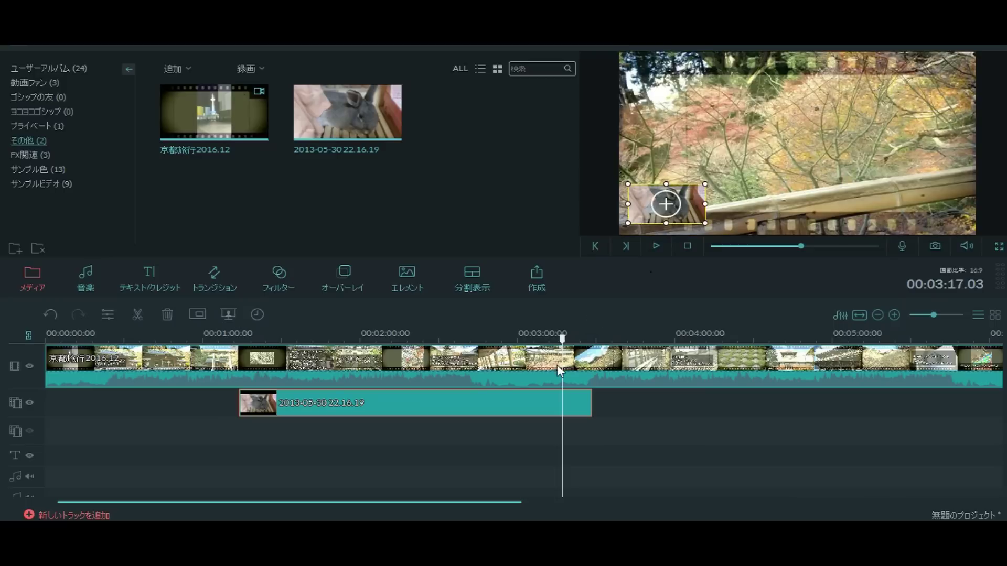
click(561, 334)
mouse_move(561, 334)
mouse_down()
mouse_move(344, 334)
mouse_move(554, 333)
mouse_up()
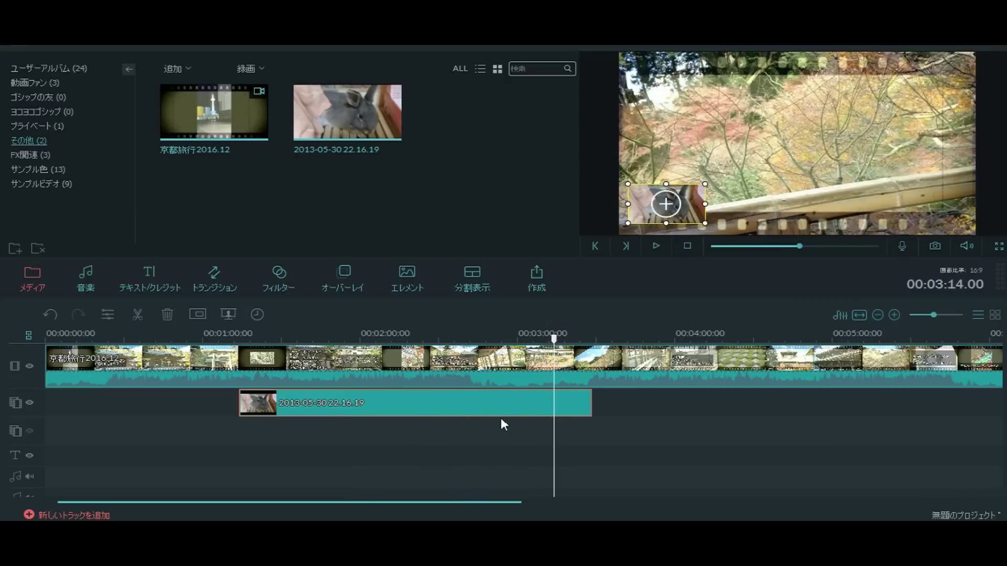
Apply the cloud-shaped mask to the rabbit photo overlay and check the result at 00:02:51.10.
click(198, 315)
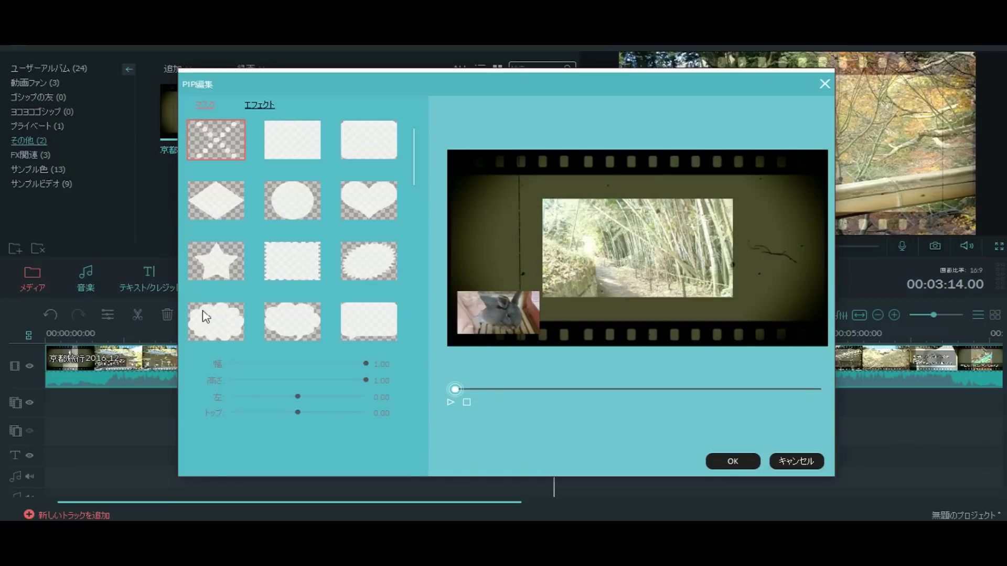
click(218, 328)
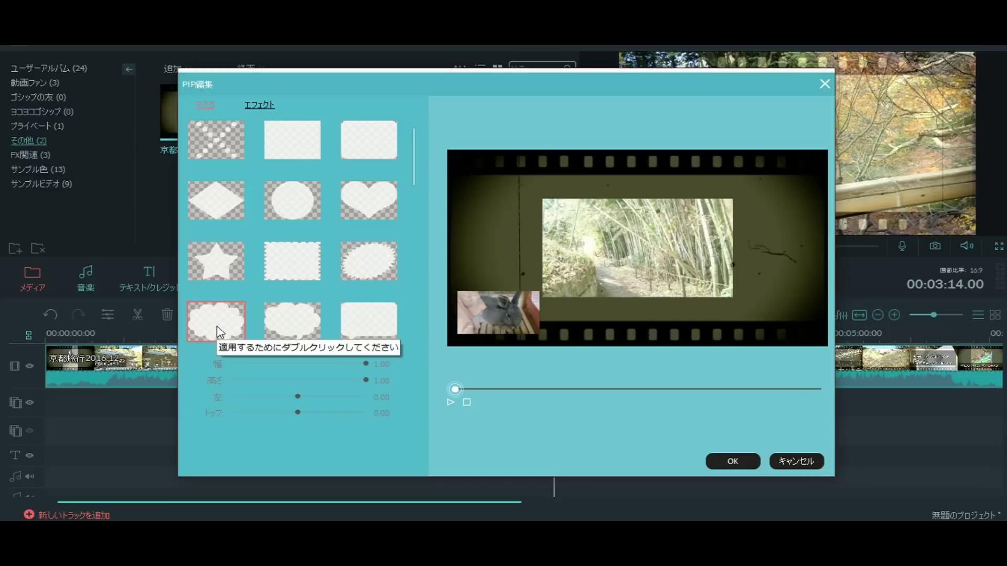
double_click(217, 327)
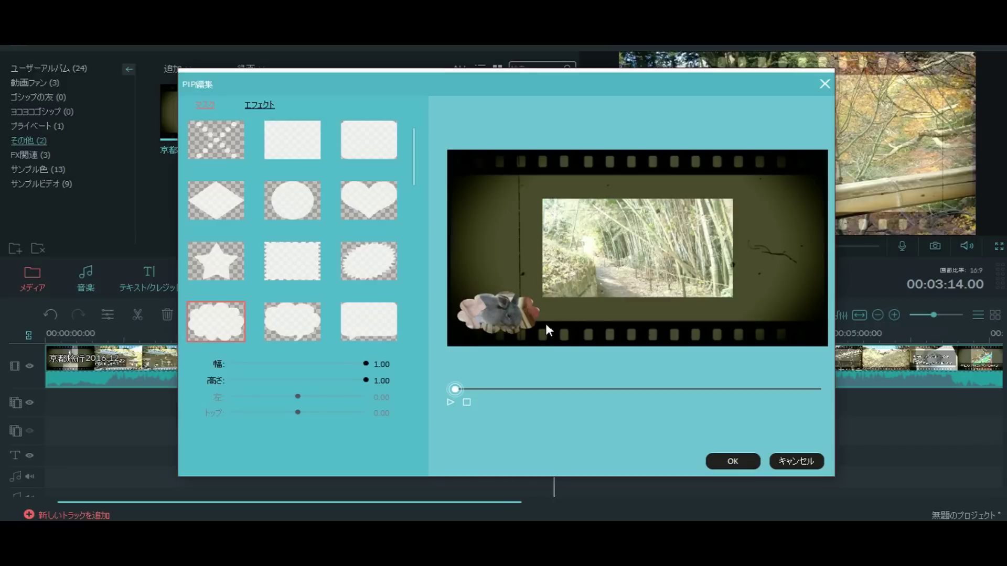
click(732, 463)
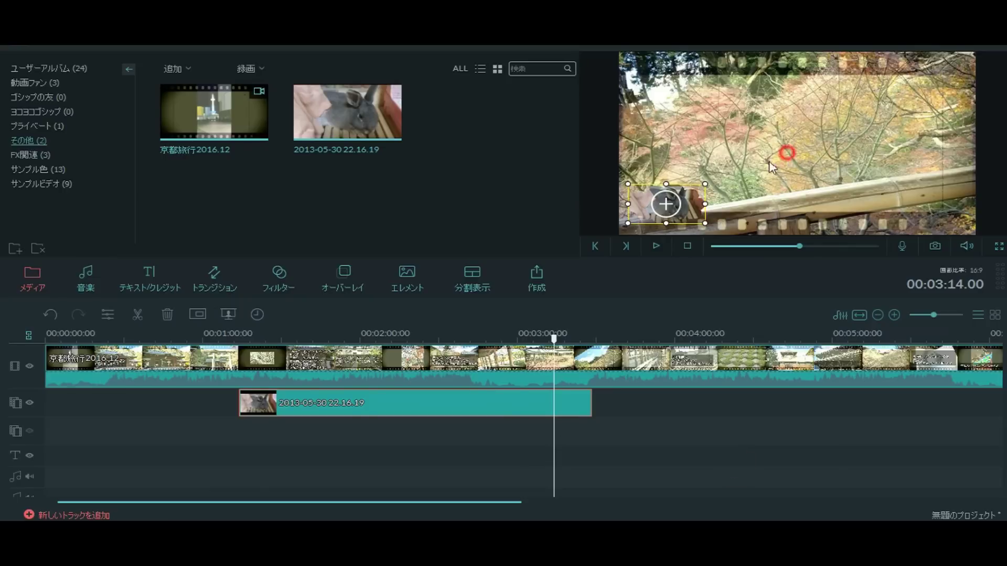
click(451, 440)
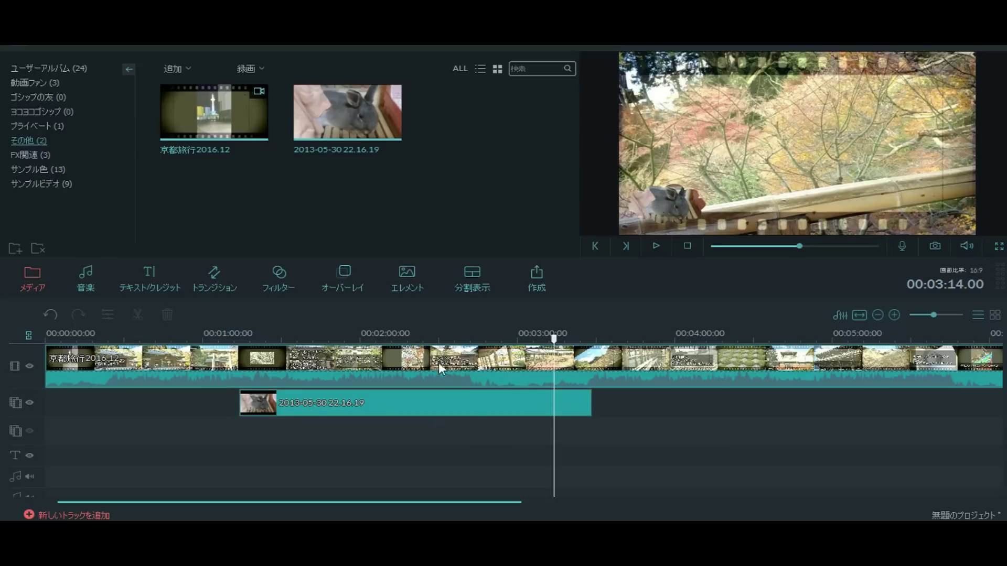
click(672, 211)
drag(553, 339, 495, 352)
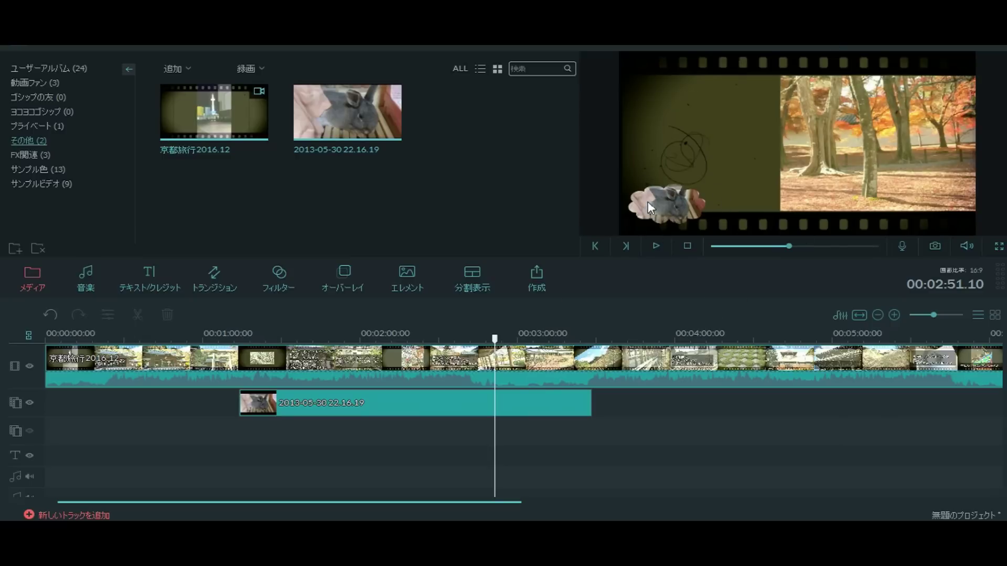
click(687, 223)
Add the two-part split screen with a diagonal divider to the video track directly after the Kyoto clip.
drag(439, 502, 691, 502)
mouse_move(397, 98)
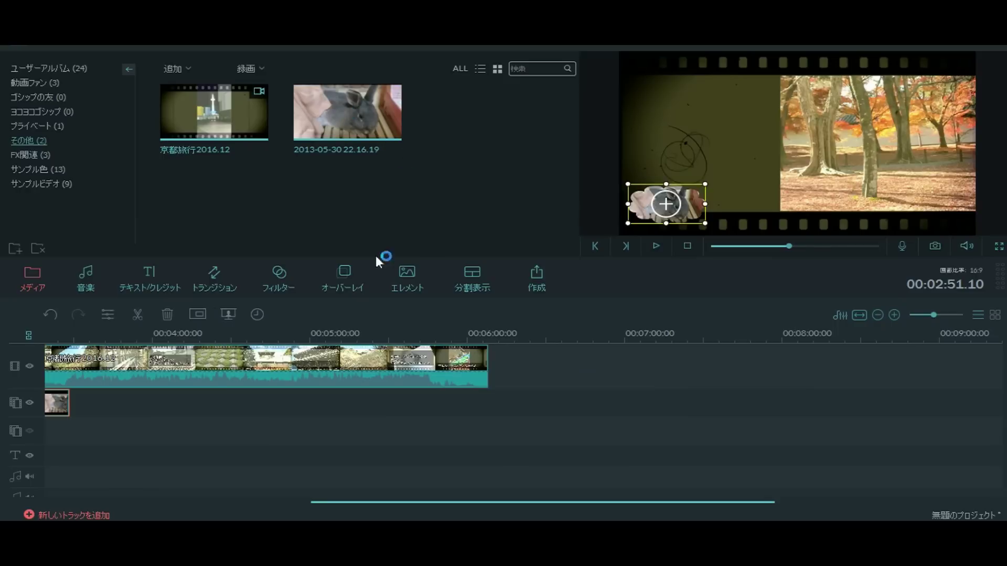
click(475, 286)
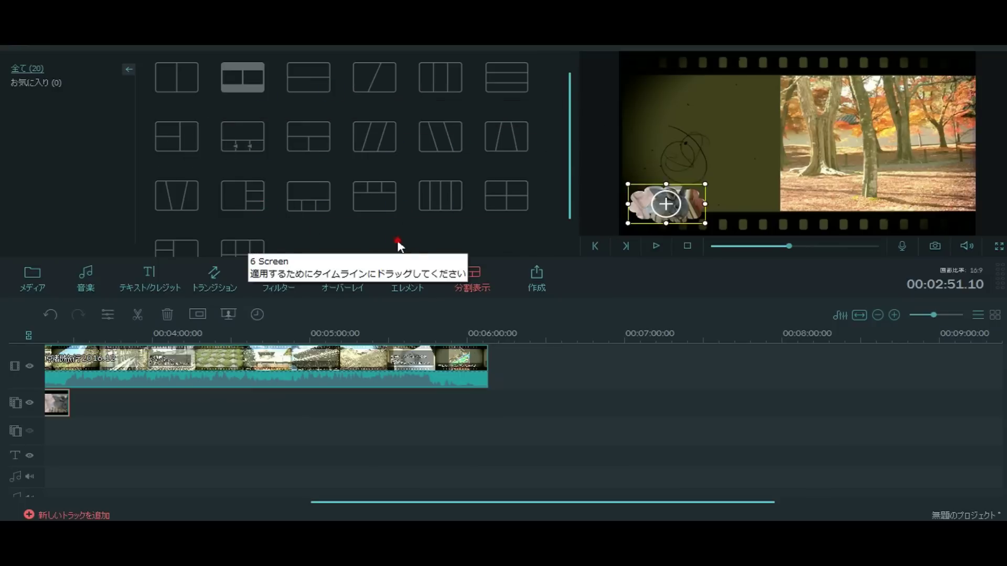
scroll(204, 222, down, 1)
scroll(345, 195, up, 1)
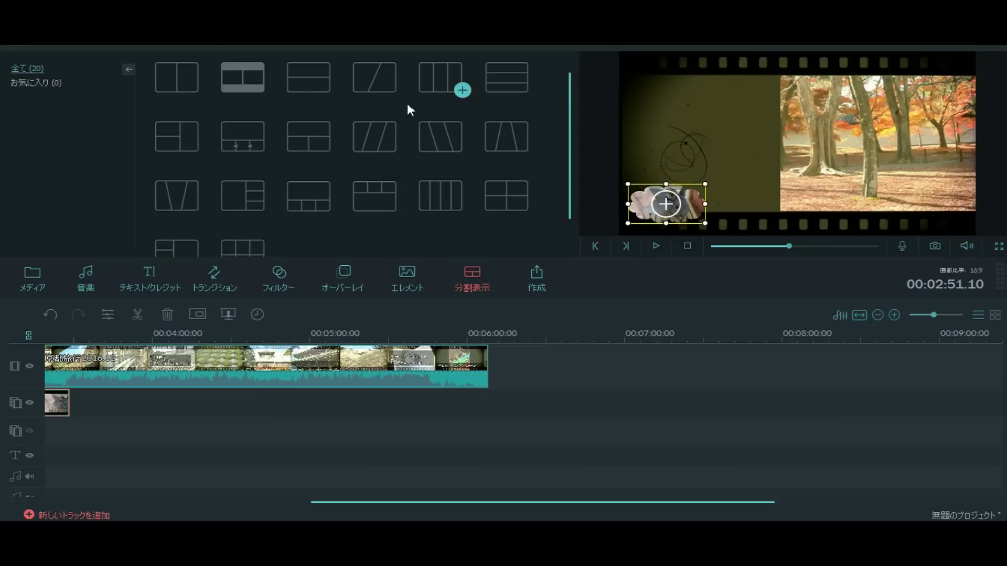
click(377, 80)
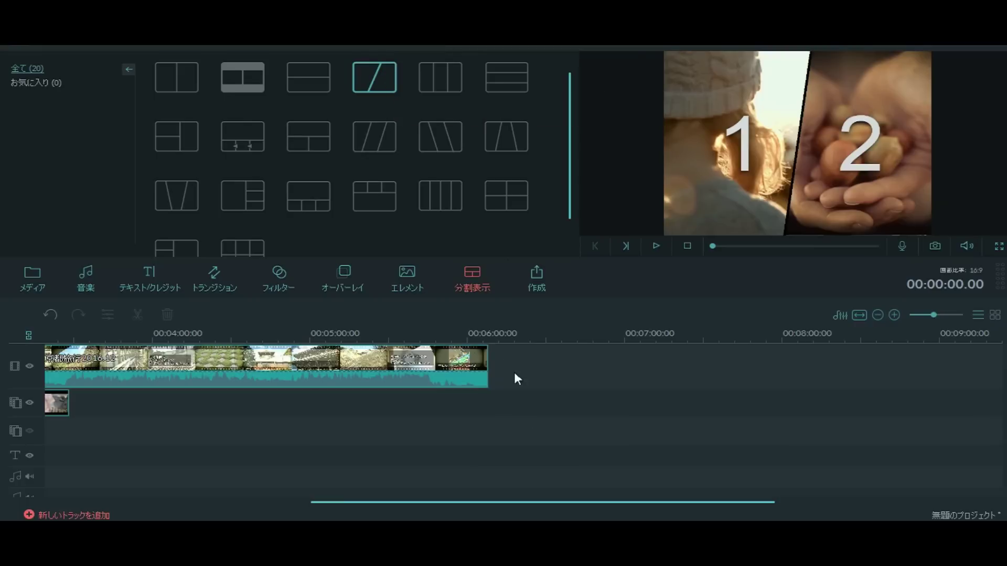
drag(382, 73, 543, 388)
drag(544, 391, 518, 386)
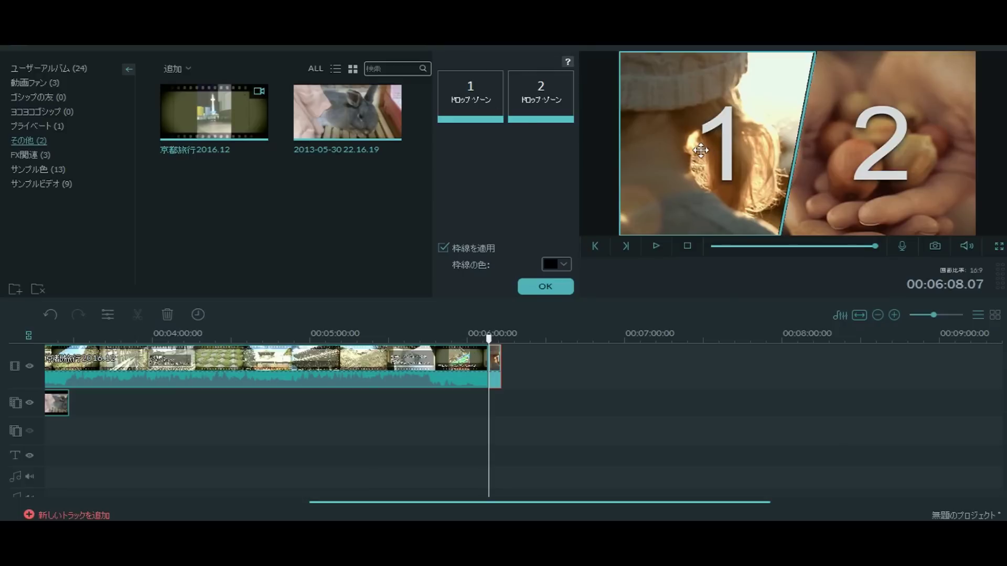
Place the rabbit photo in drop zone 1 of the split screen and shift it so the rabbit's whole face shows.
drag(329, 128, 468, 92)
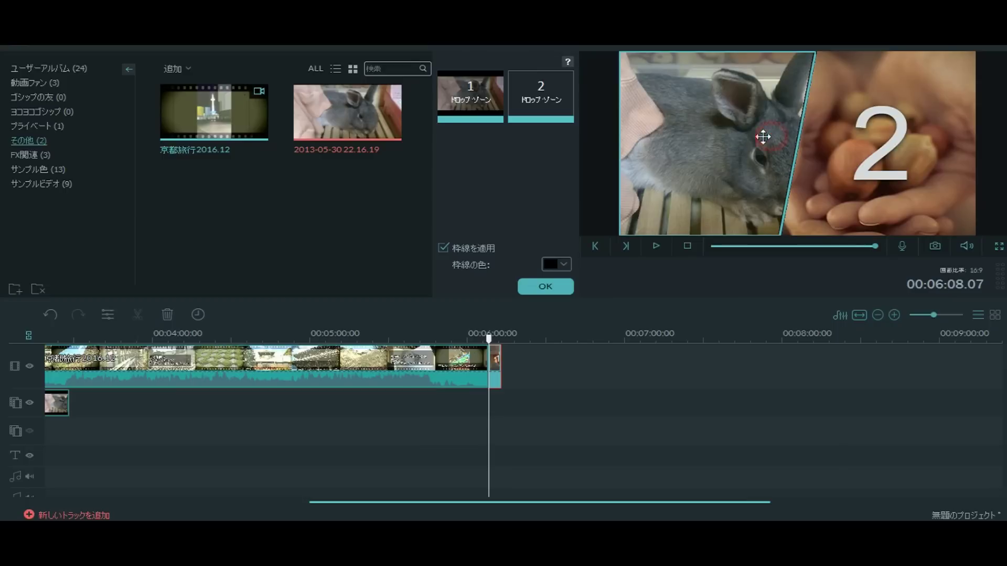
drag(735, 138, 656, 166)
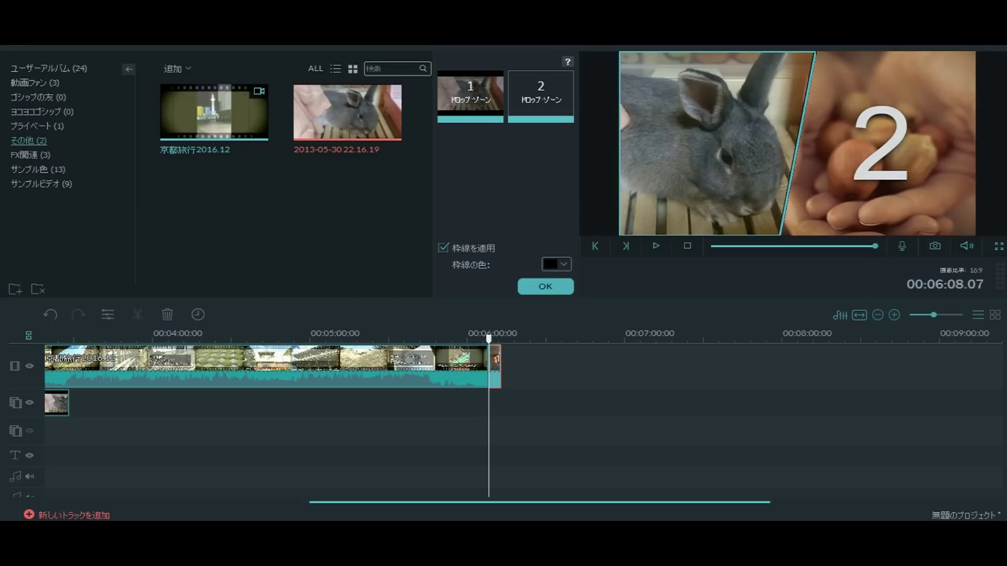
Import the deer photo 2016-12-15 09.58.48.jpg from the picture > 京都2016冬 folder into the media library.
key(alt+Tab)
click(637, 140)
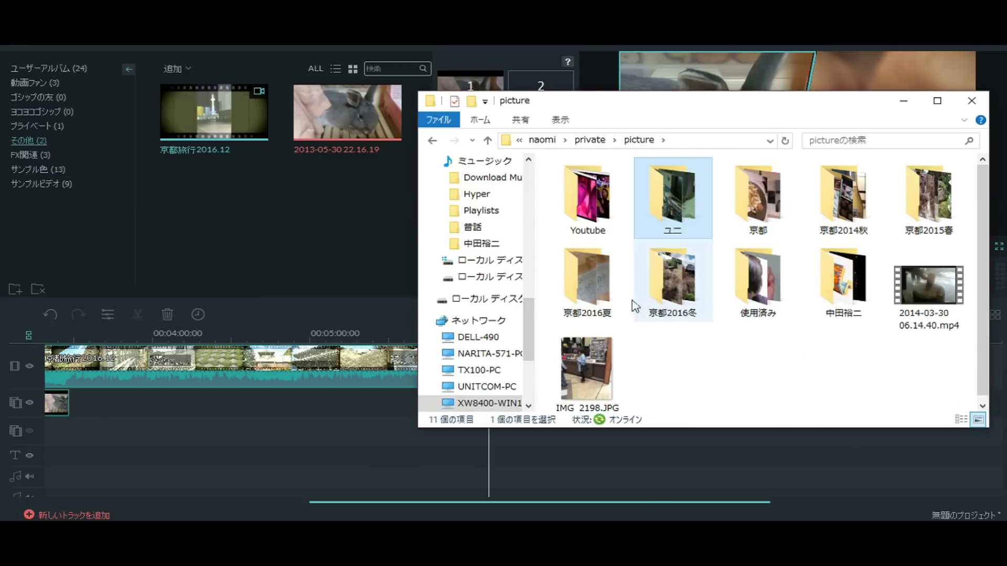
click(675, 310)
double_click(675, 310)
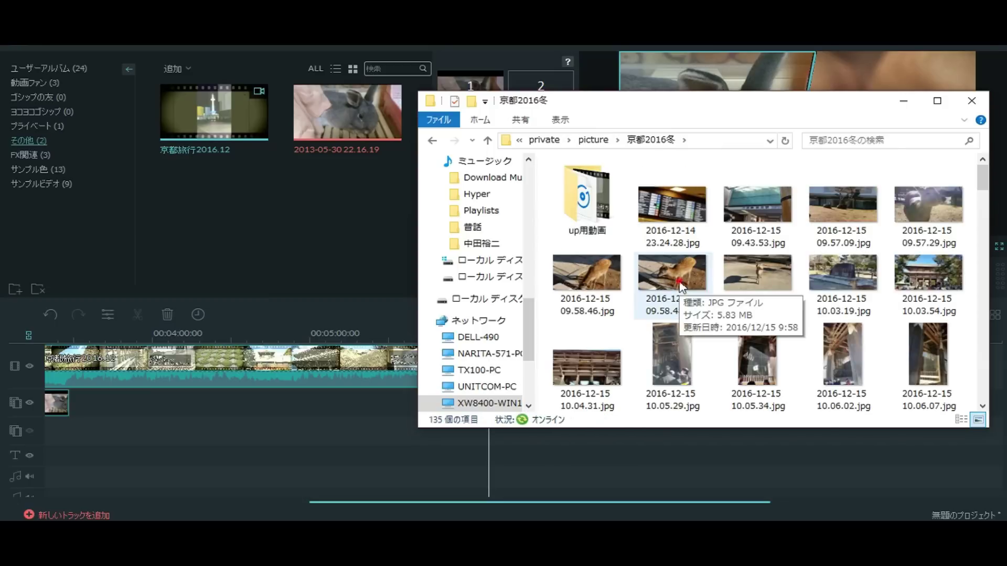
click(676, 296)
drag(675, 275, 346, 264)
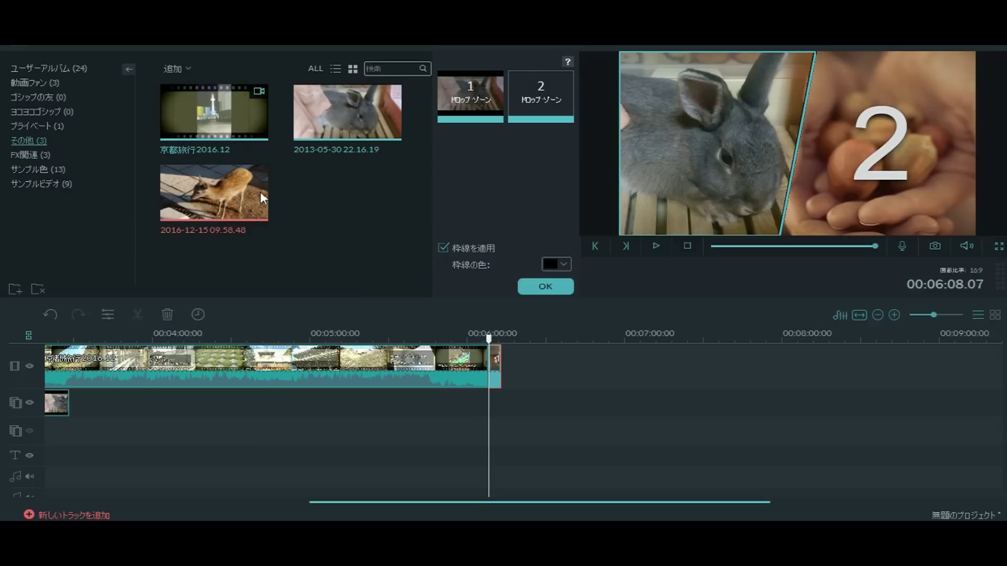
Place the deer photo 2016-12-15 09.58.48 in drop zone 2 of the split screen.
drag(200, 192, 544, 114)
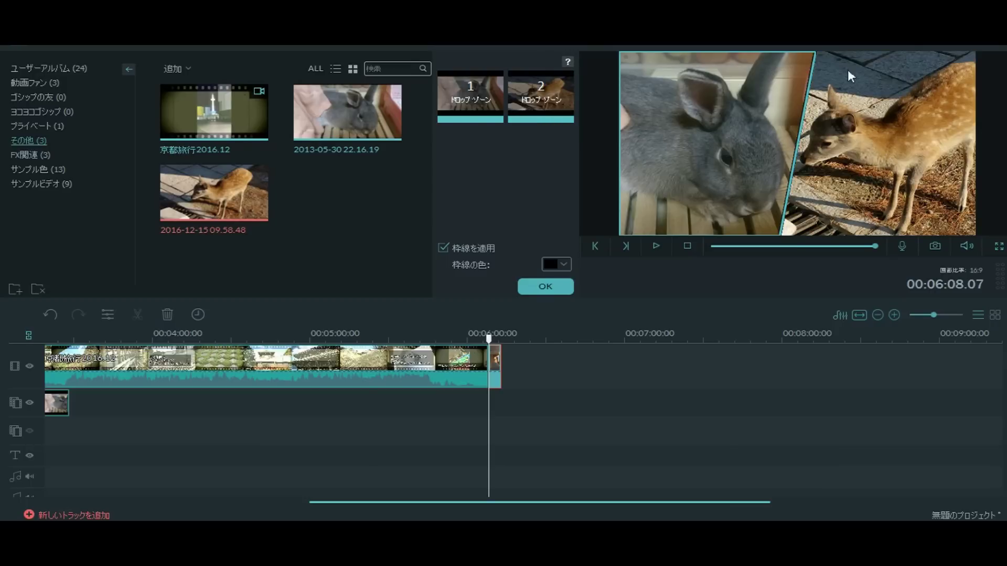
click(906, 126)
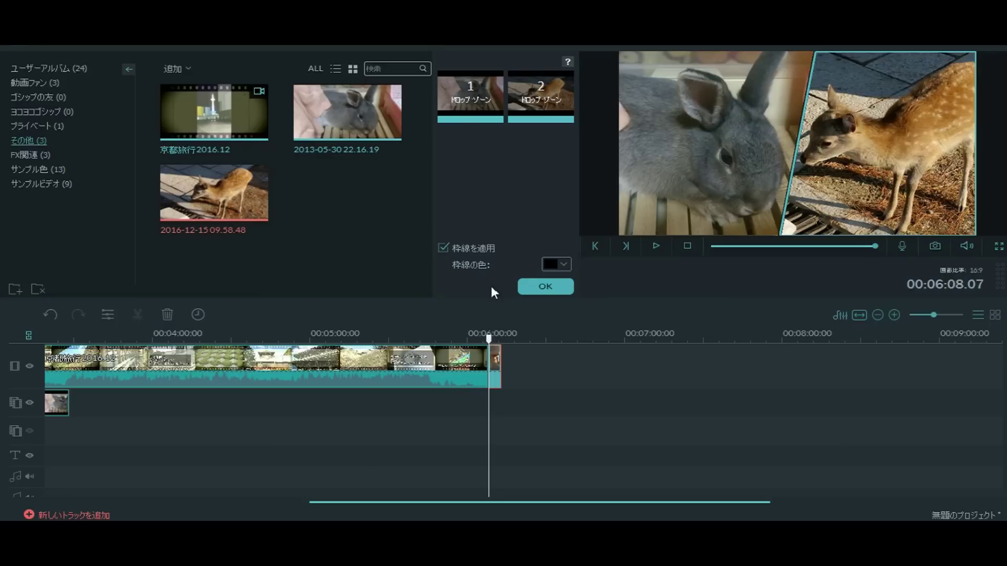
Set the split screen's border colour to orange, apply it, and extend the split-screen clip to end at 00:06:20.10.
click(564, 264)
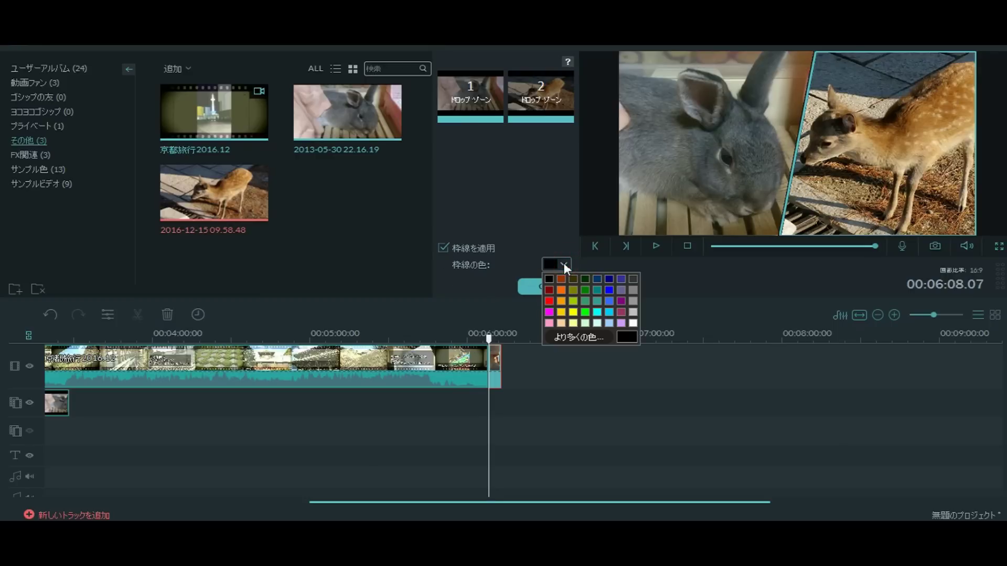
click(561, 290)
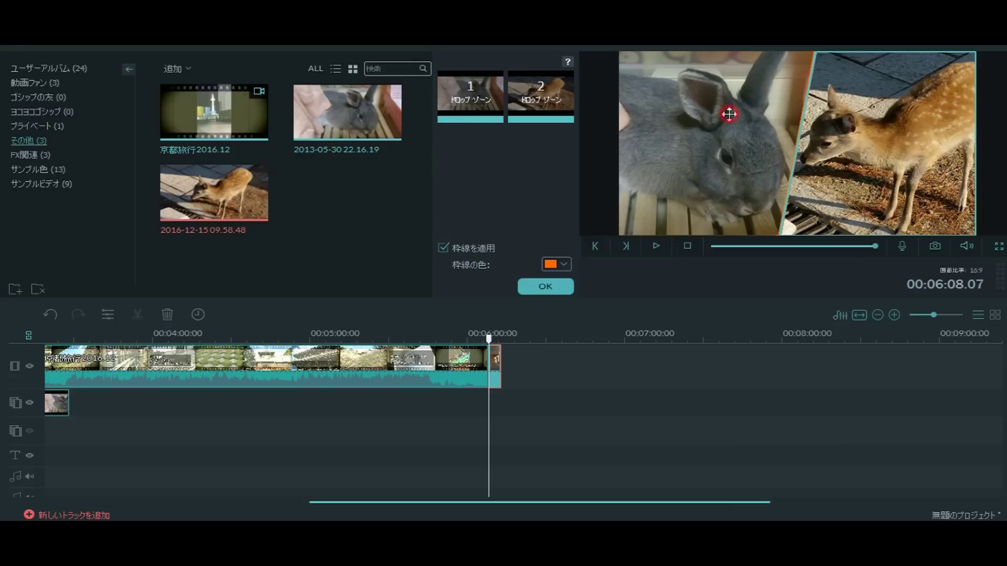
click(864, 97)
click(545, 287)
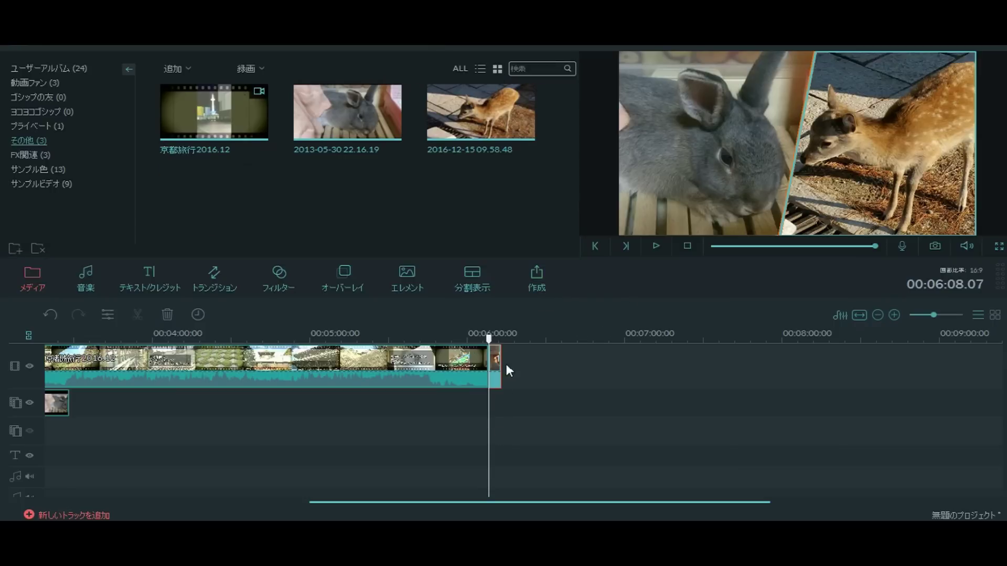
mouse_move(501, 371)
mouse_down()
mouse_move(575, 378)
mouse_move(506, 373)
mouse_move(548, 373)
mouse_move(520, 373)
mouse_up()
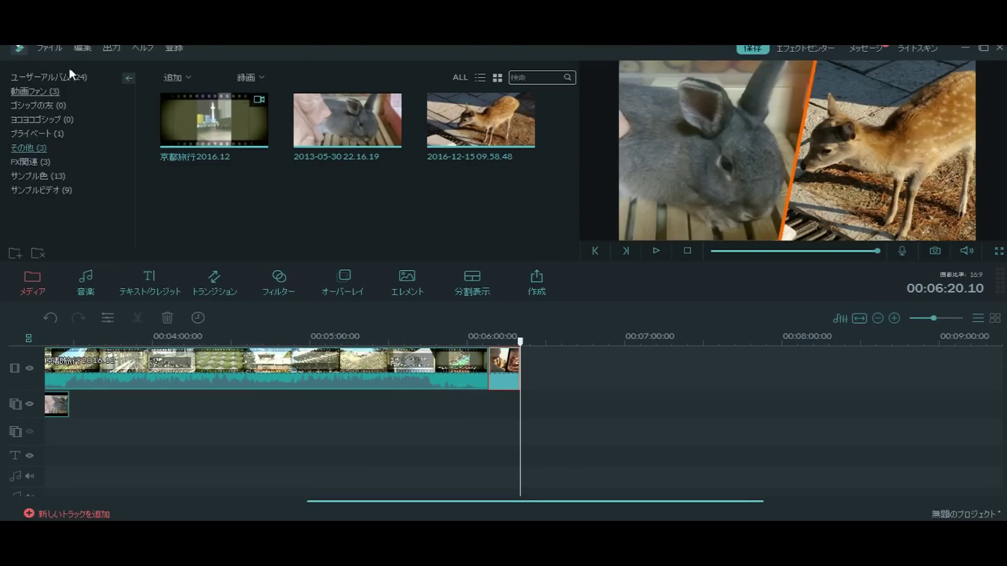
Look at the dialog for saving the project file under a new name and close it without saving.
click(47, 50)
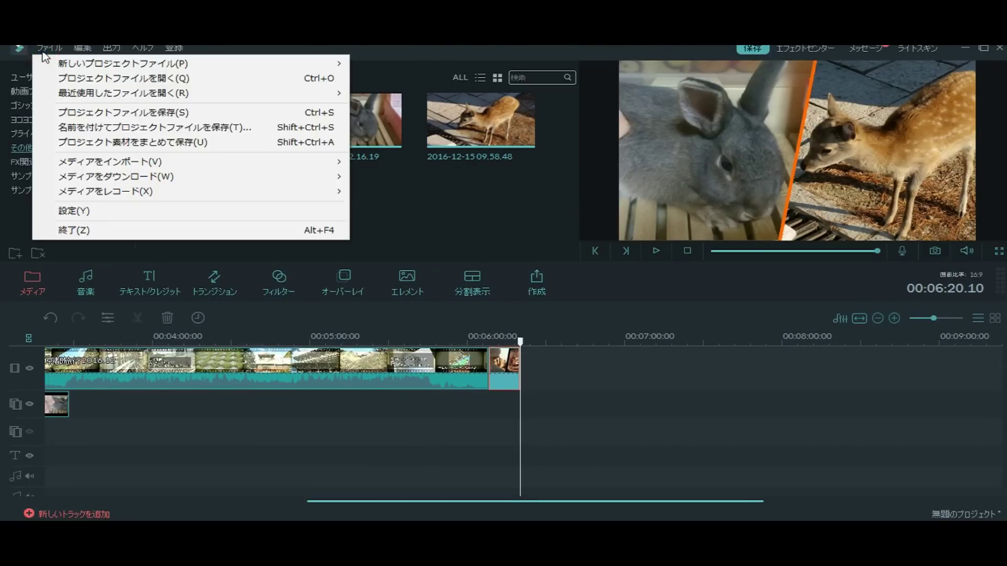
click(114, 128)
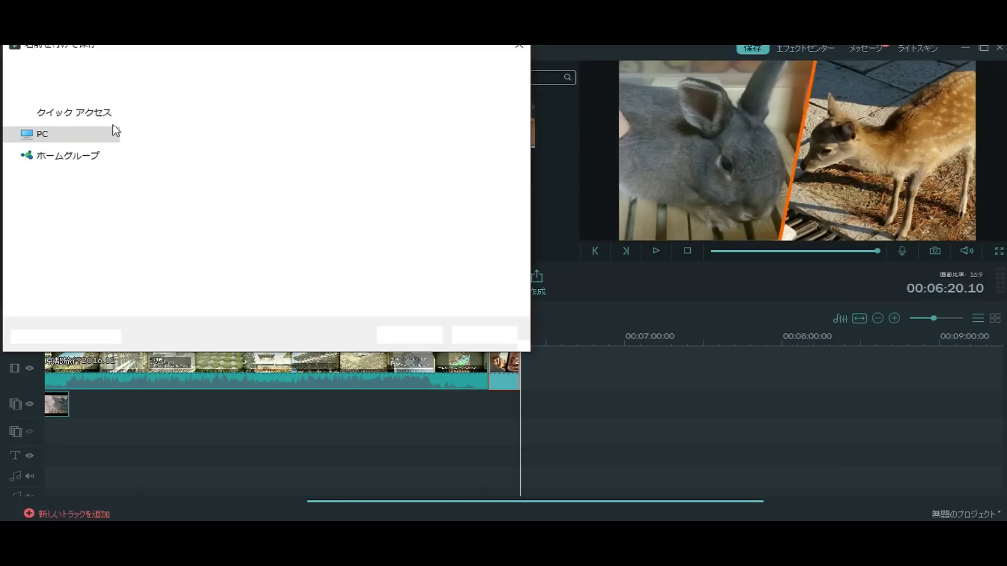
scroll(116, 130, down, 5)
scroll(116, 130, up, 5)
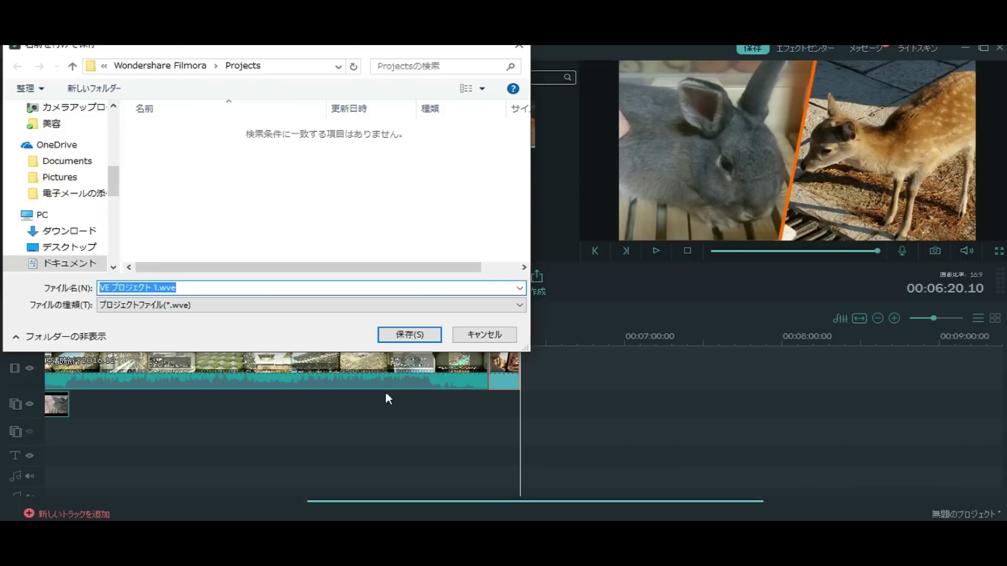
click(488, 335)
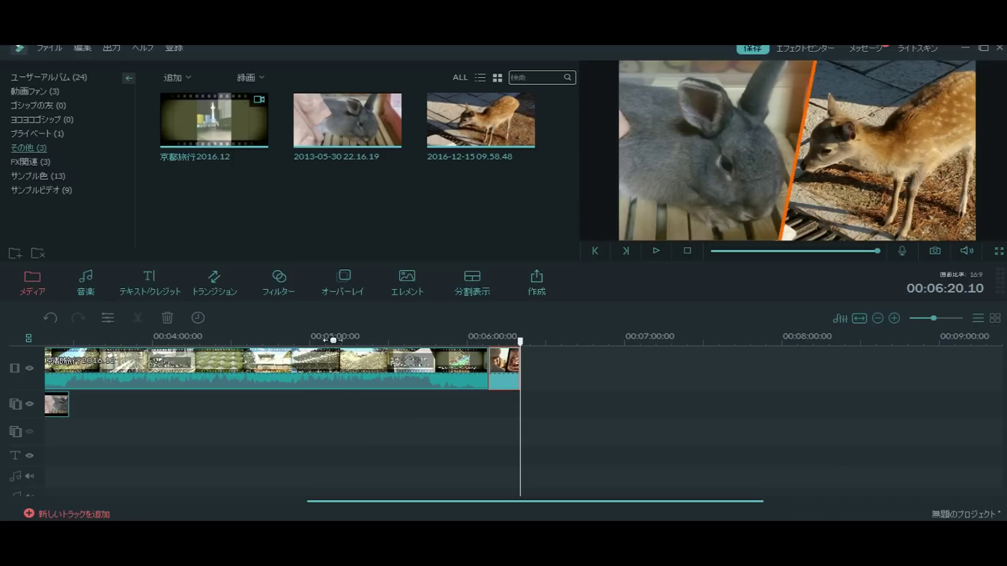
click(50, 53)
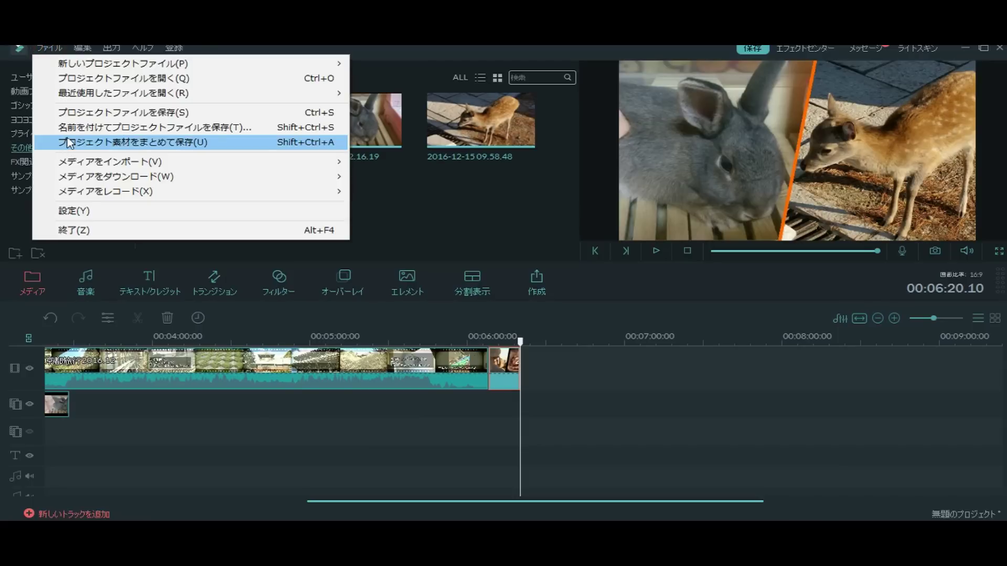
click(70, 132)
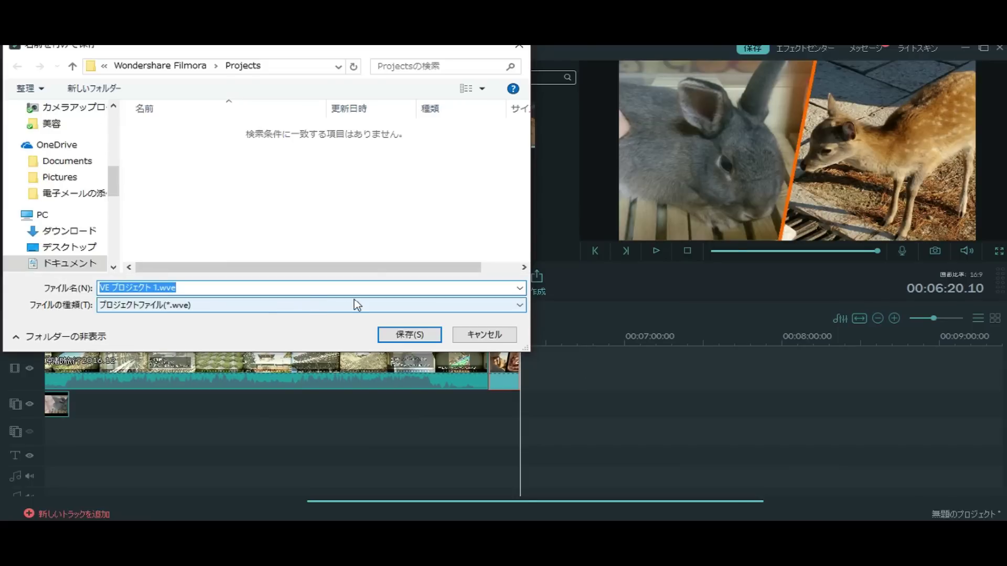
key(Escape)
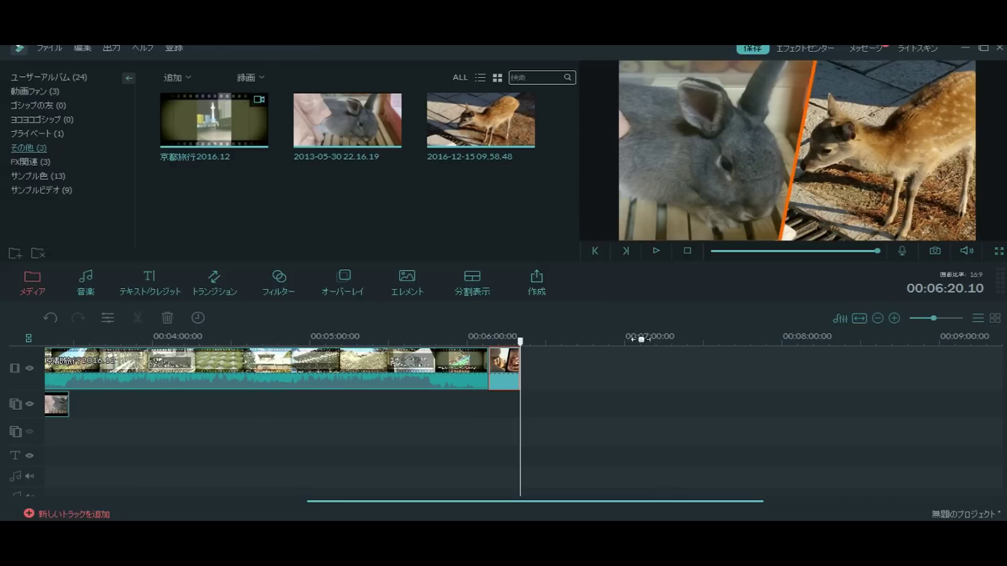
Set the movie export to MP4 with the desktop's test folder as destination, and view the YouTube export option.
click(542, 282)
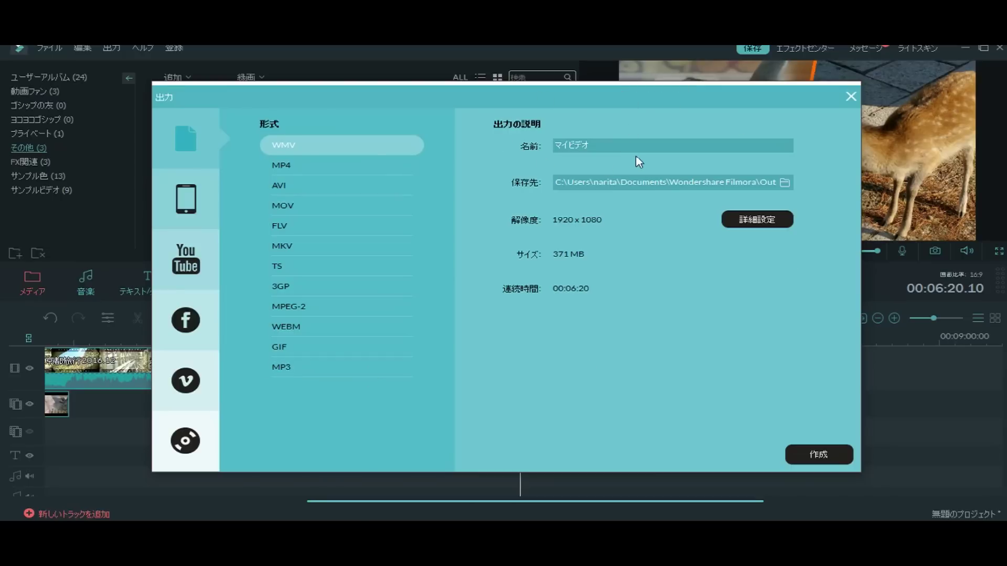
click(785, 184)
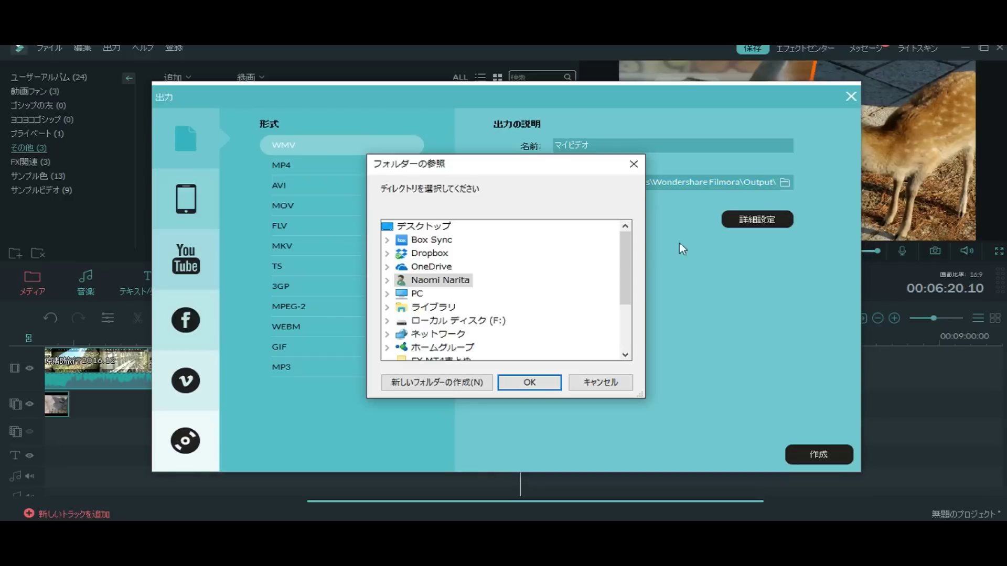
click(422, 230)
scroll(459, 272, down, 2)
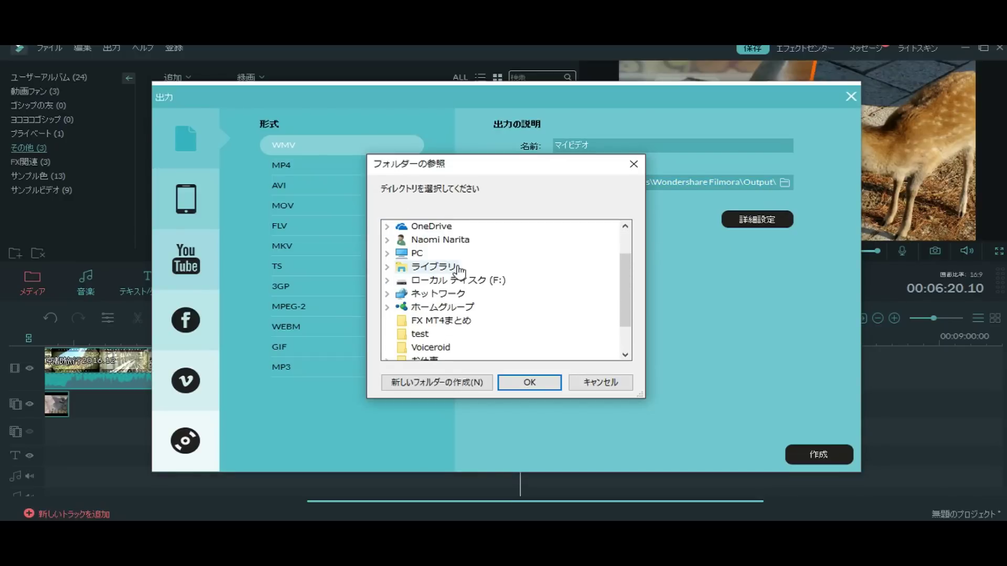
click(419, 293)
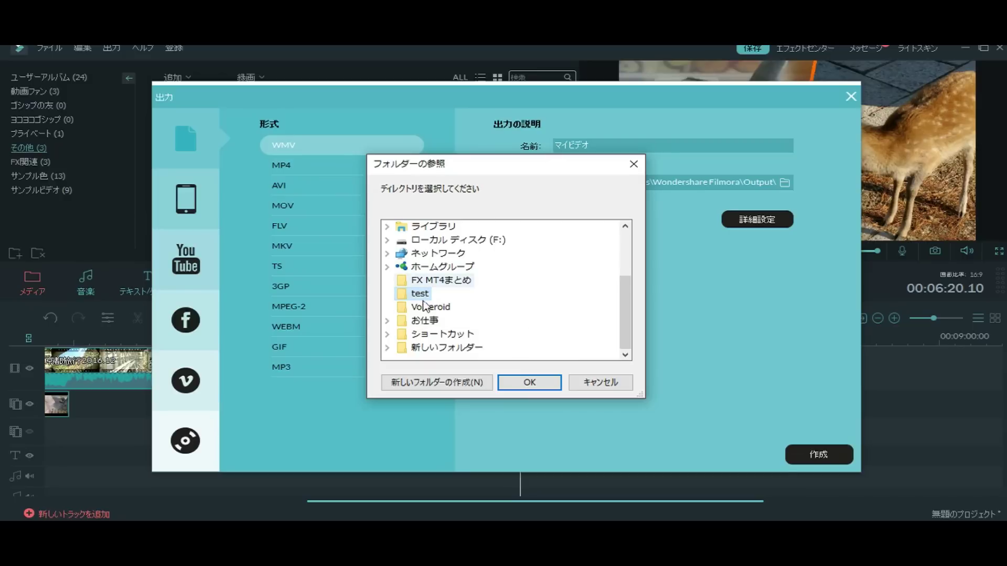
click(521, 383)
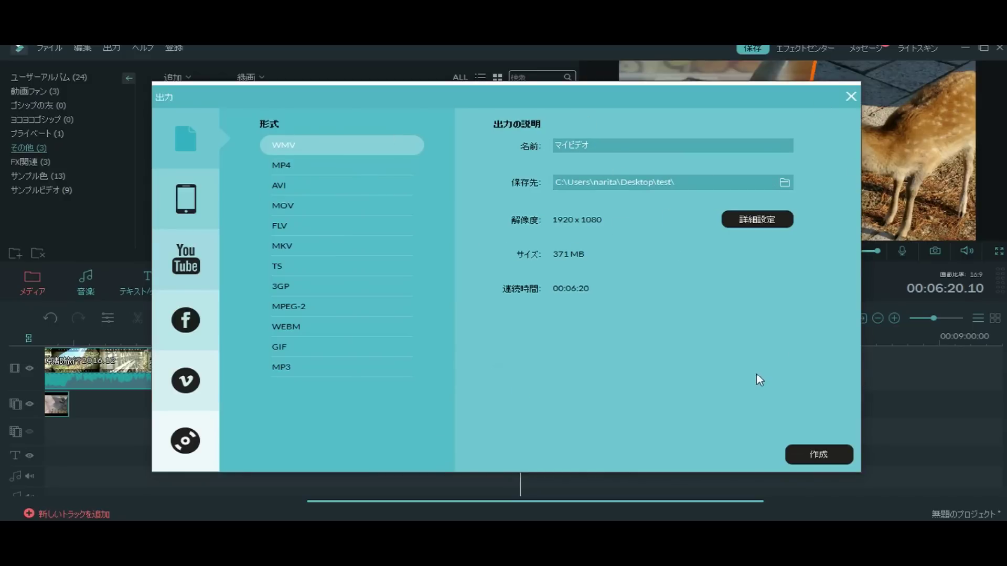
click(292, 173)
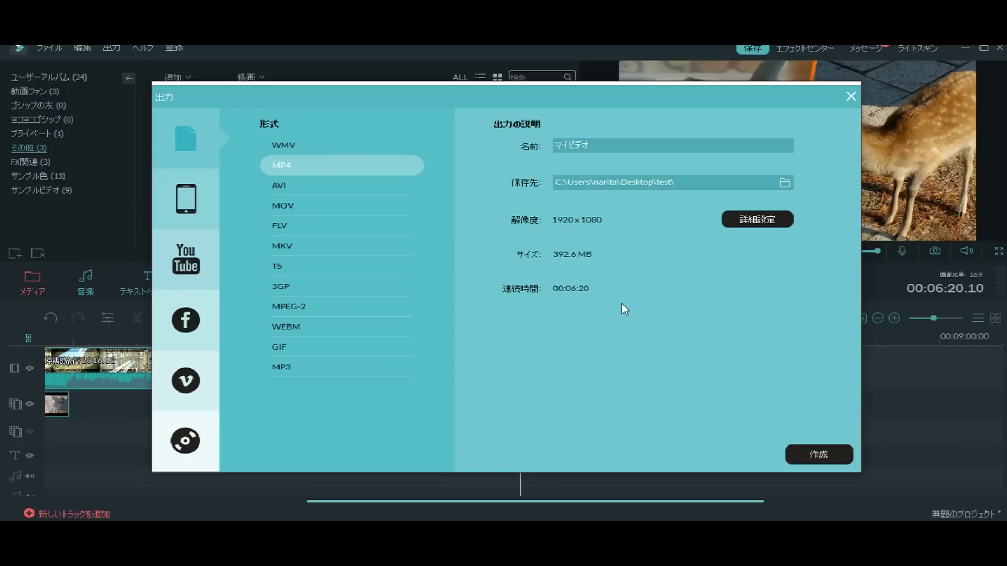
click(192, 270)
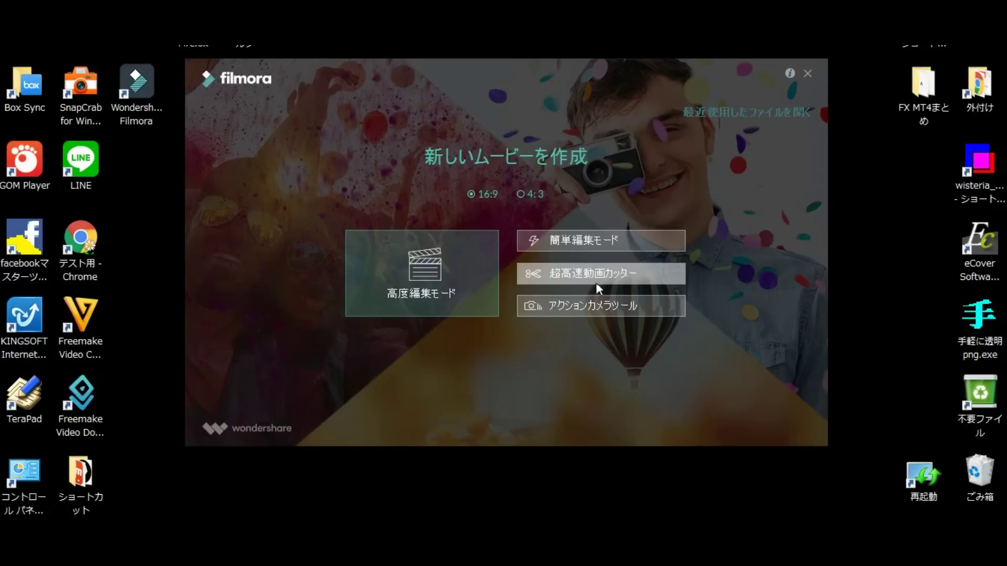
Launch the Action Camera Tool from the start screen.
click(625, 314)
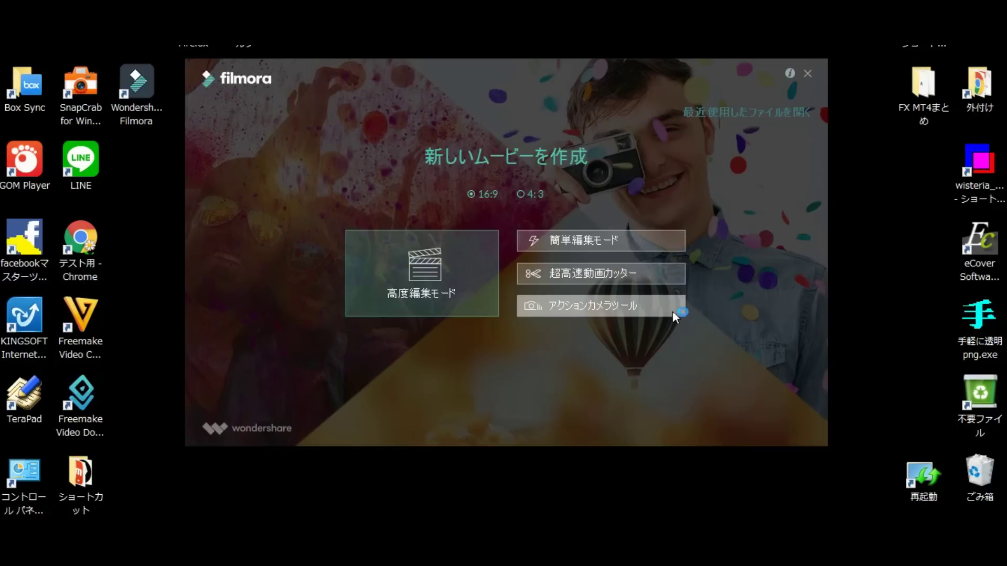